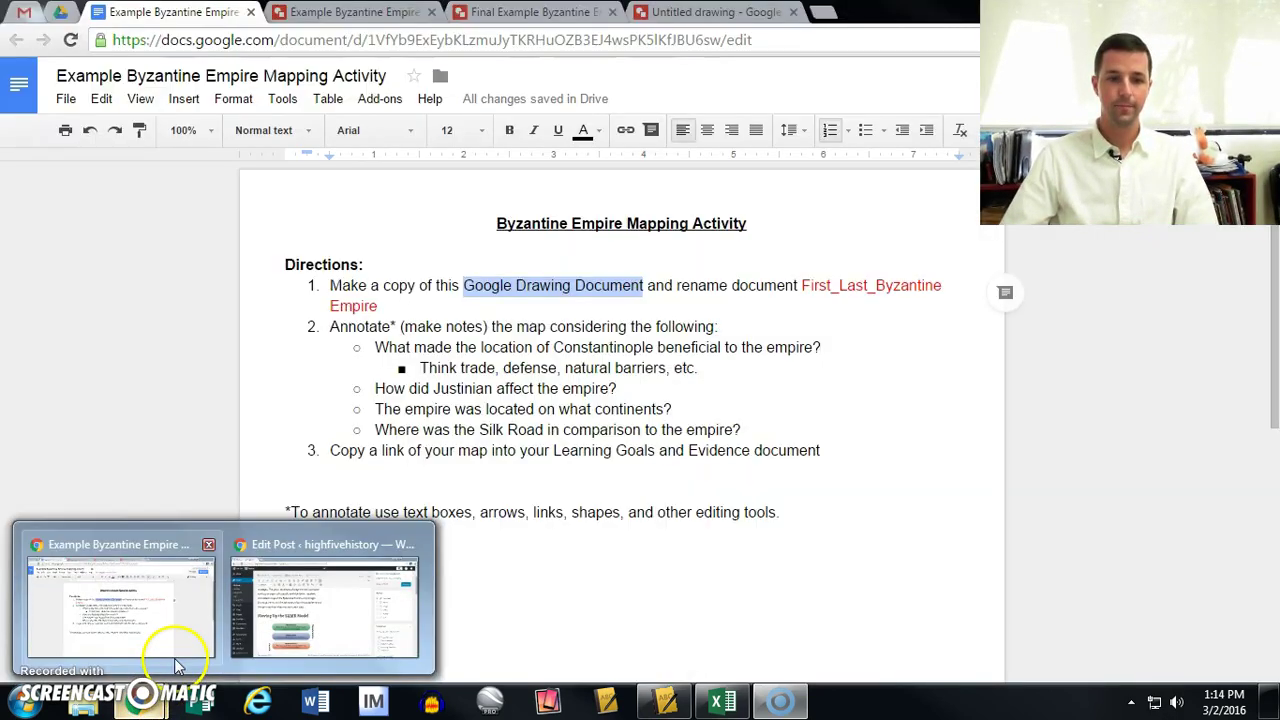
# Show the Byzantine Empire Mapping Activity Doc, then switch to the Example Byzantine Empire drawing tab.
pyautogui.click(174, 660)
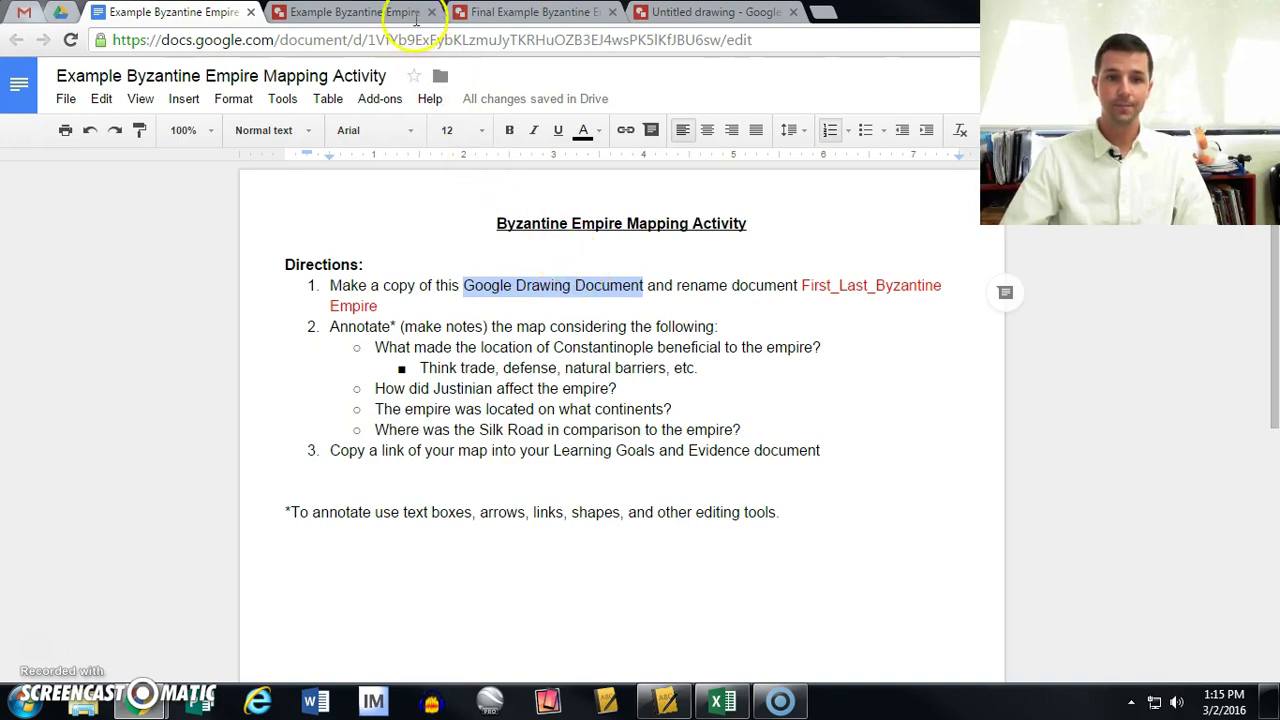
pyautogui.click(350, 12)
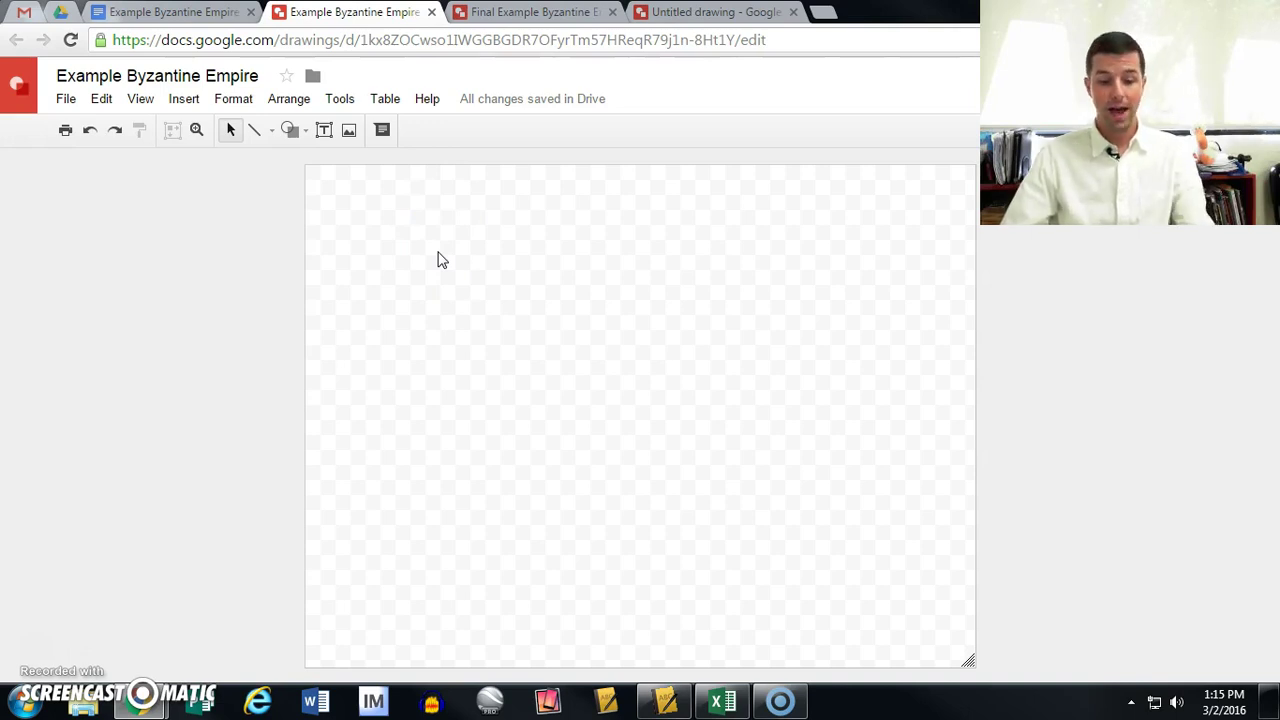
# Paste the 'Byzantine Empire at 565 CE' map, size it across the canvas, and widen the canvas.
pyautogui.hotkey('ctrl', 'v')
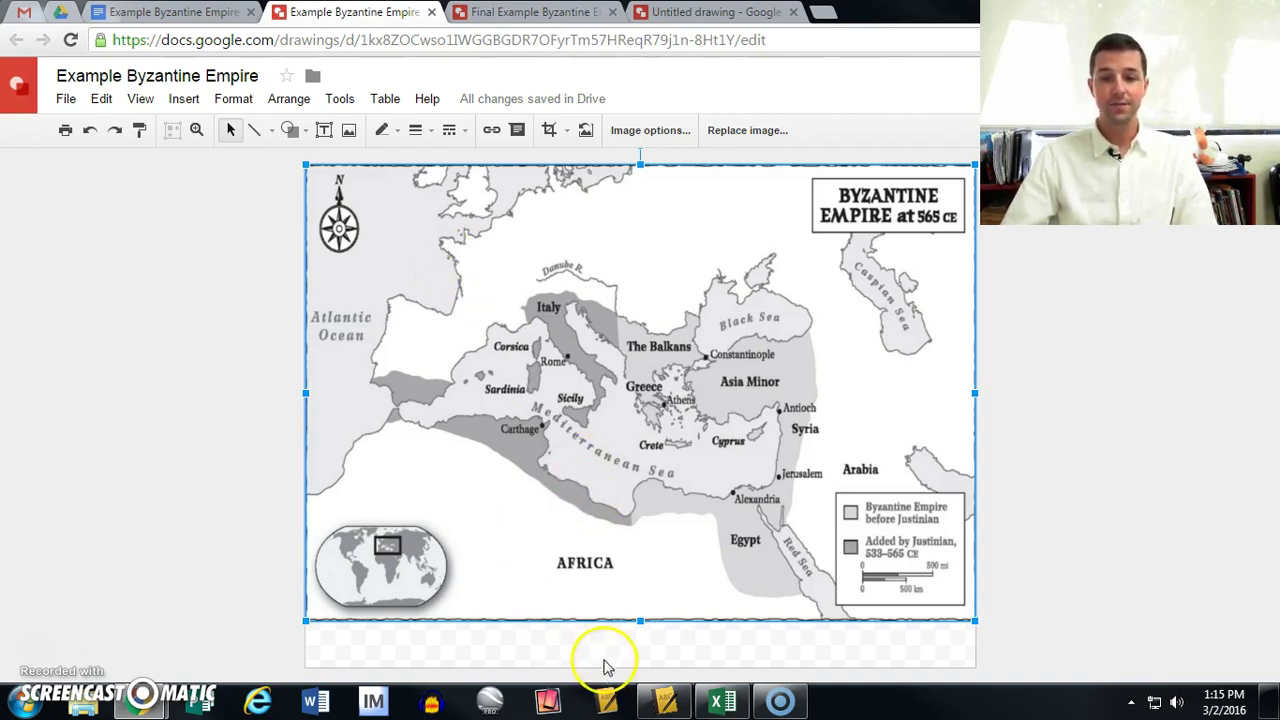
pyautogui.moveTo(974, 620); pyautogui.dragTo(808, 506)
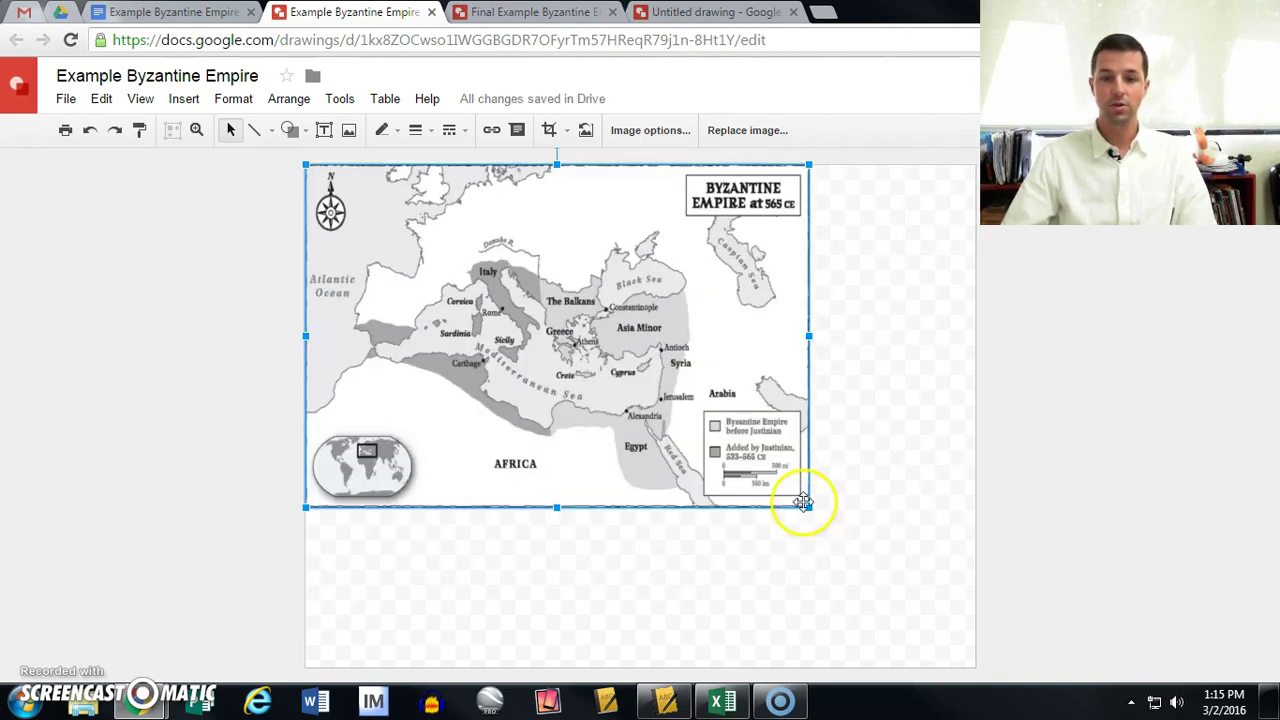
pyautogui.moveTo(808, 507); pyautogui.dragTo(972, 621)
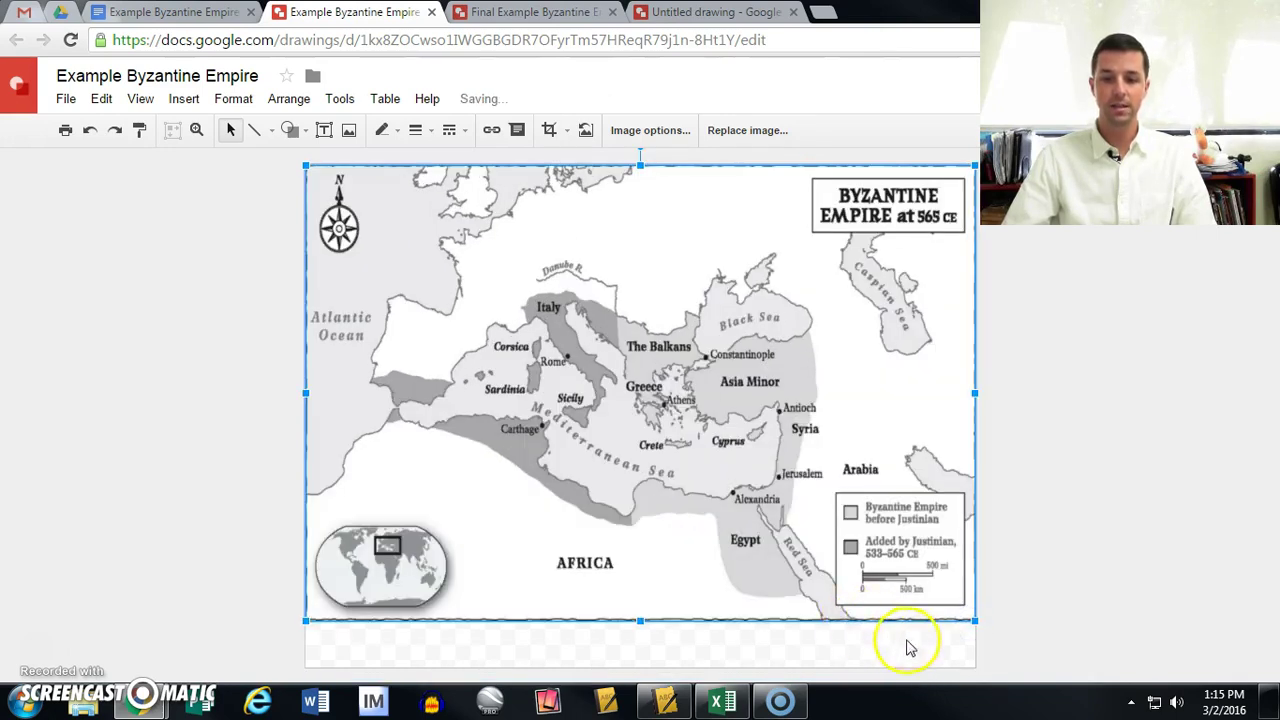
pyautogui.click(968, 660)
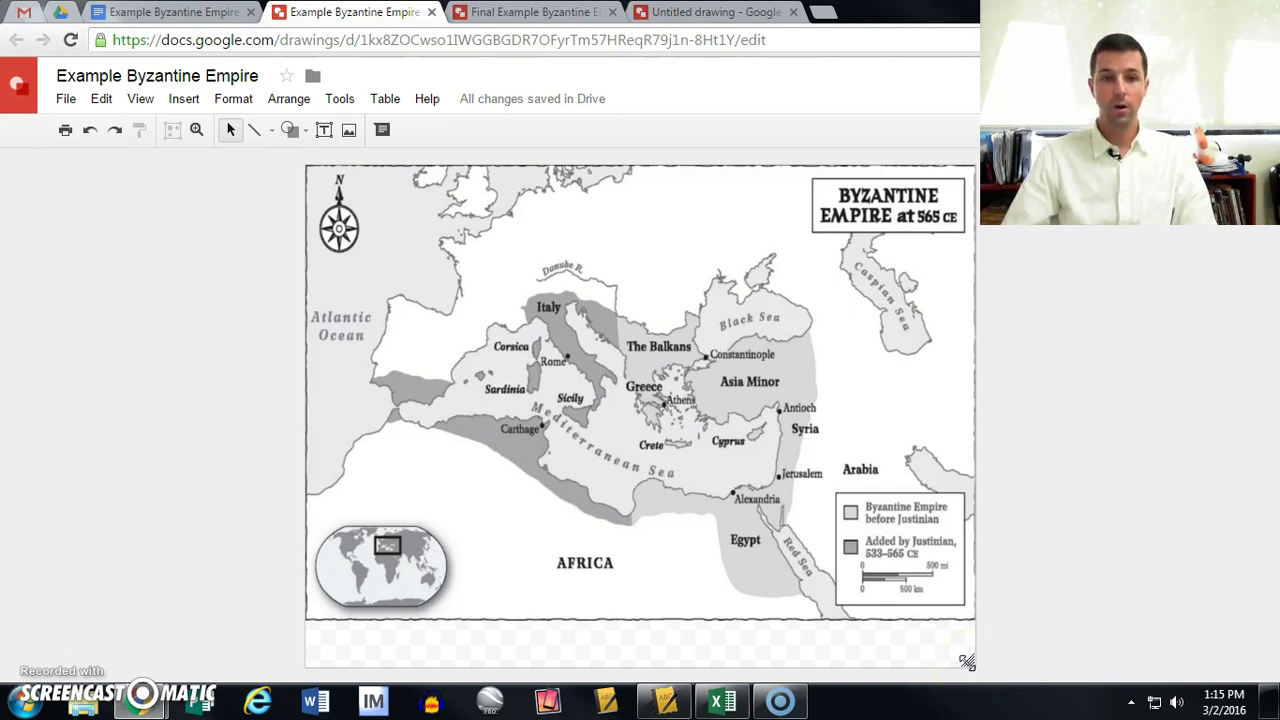
pyautogui.moveTo(968, 663); pyautogui.dragTo(1086, 665)
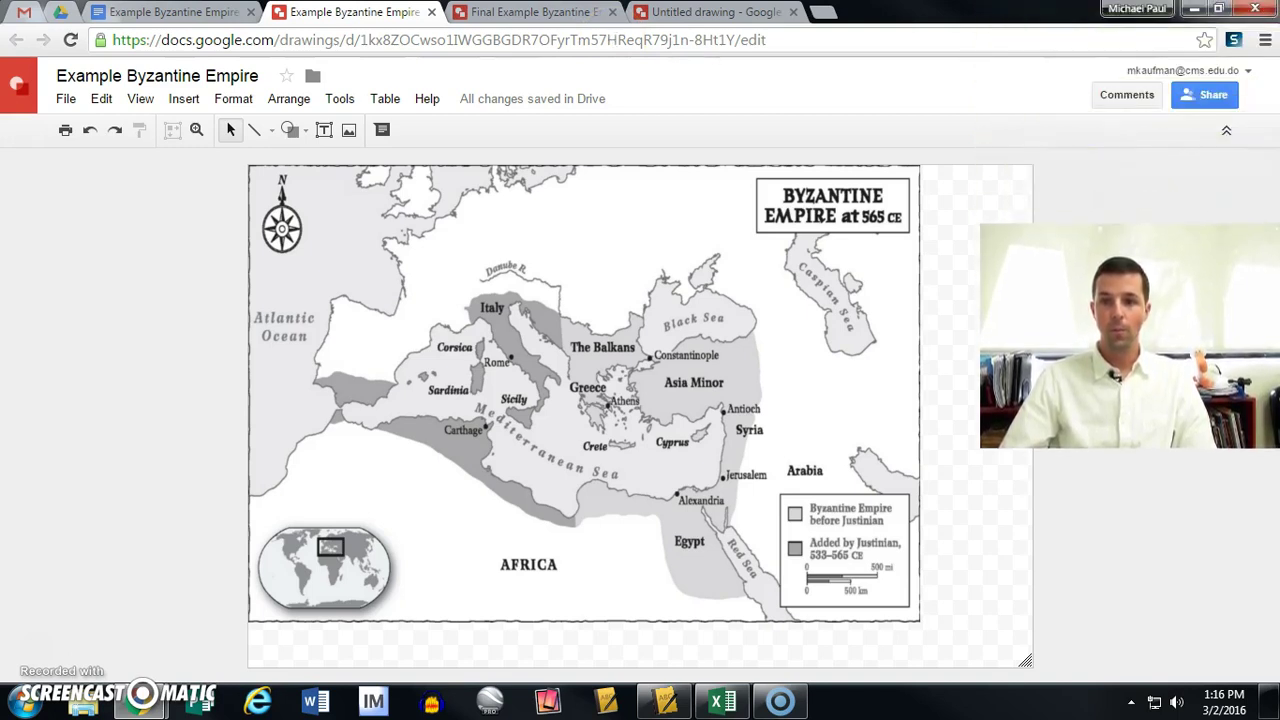
# Set link sharing to 'On - Anyone at Carol Morgan School with the link' and save.
pyautogui.click(1200, 102)
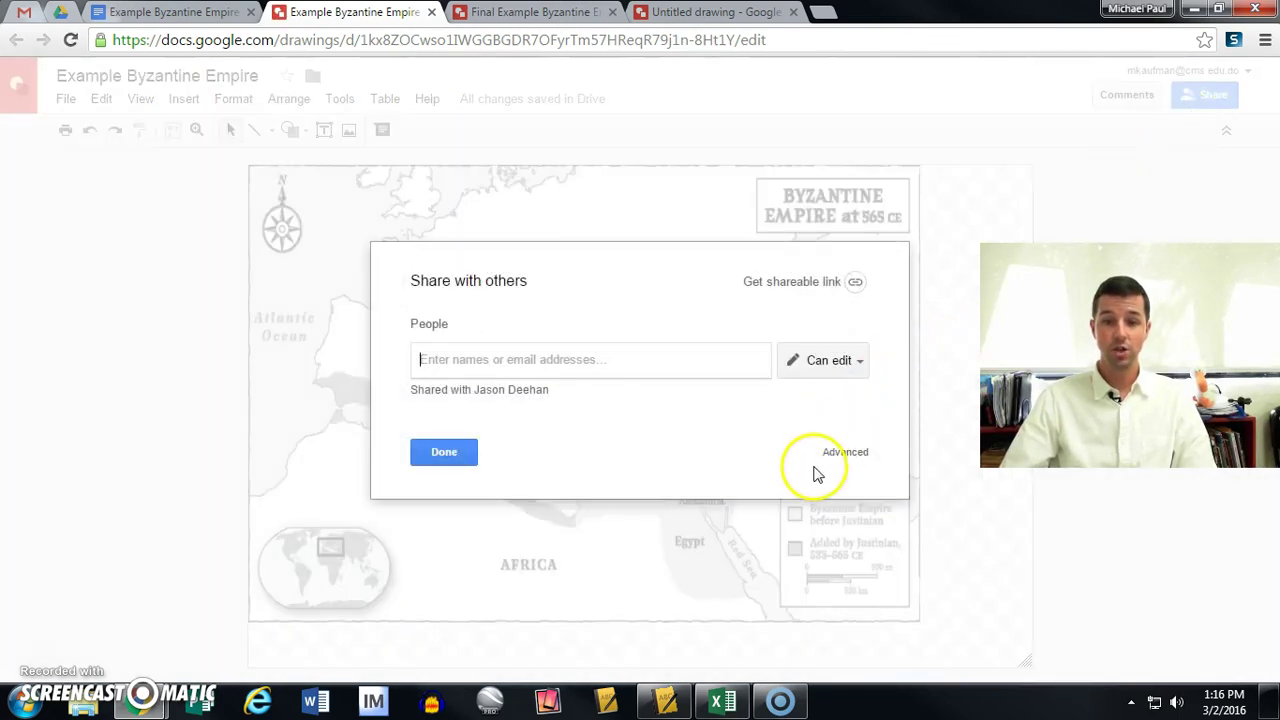
pyautogui.click(847, 456)
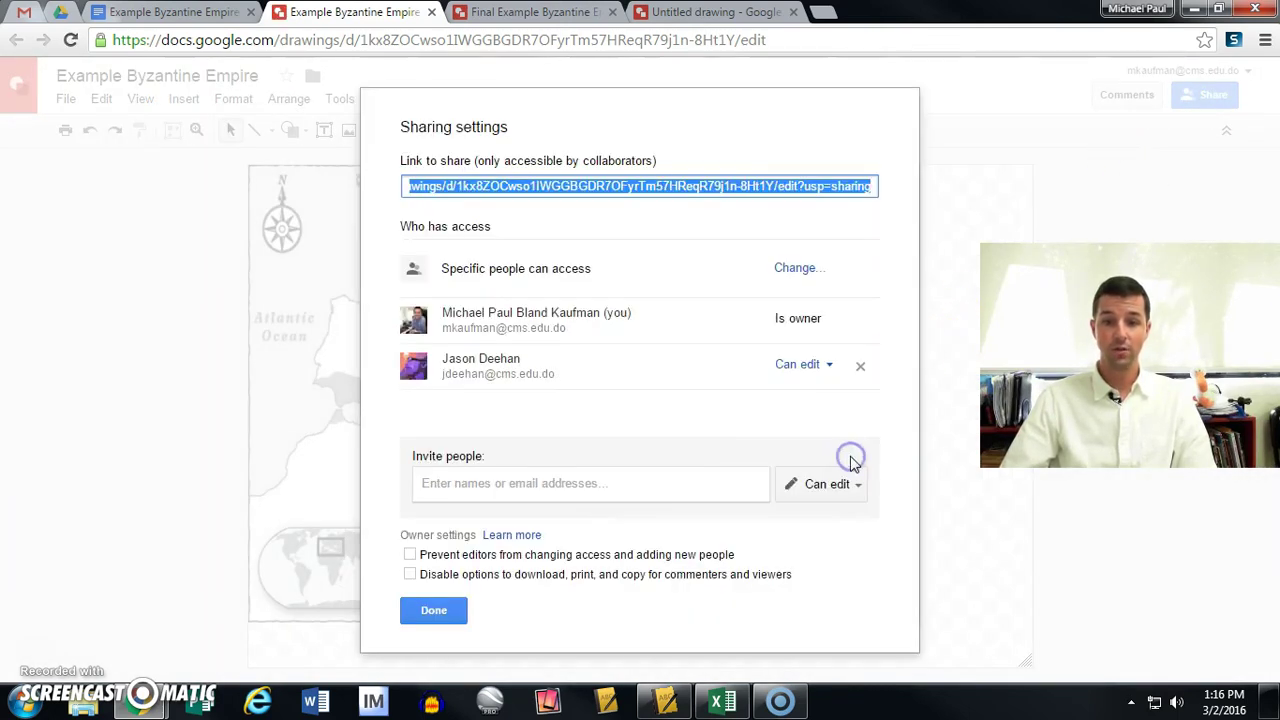
pyautogui.click(796, 269)
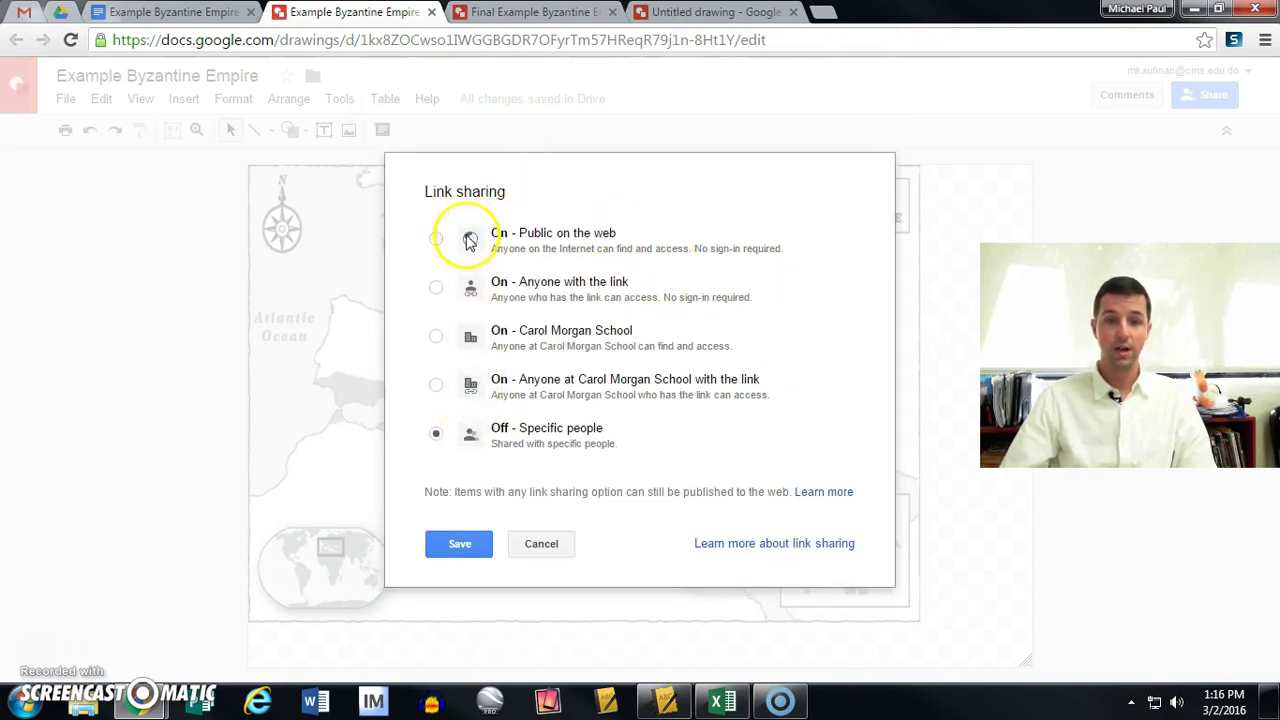
pyautogui.click(437, 386)
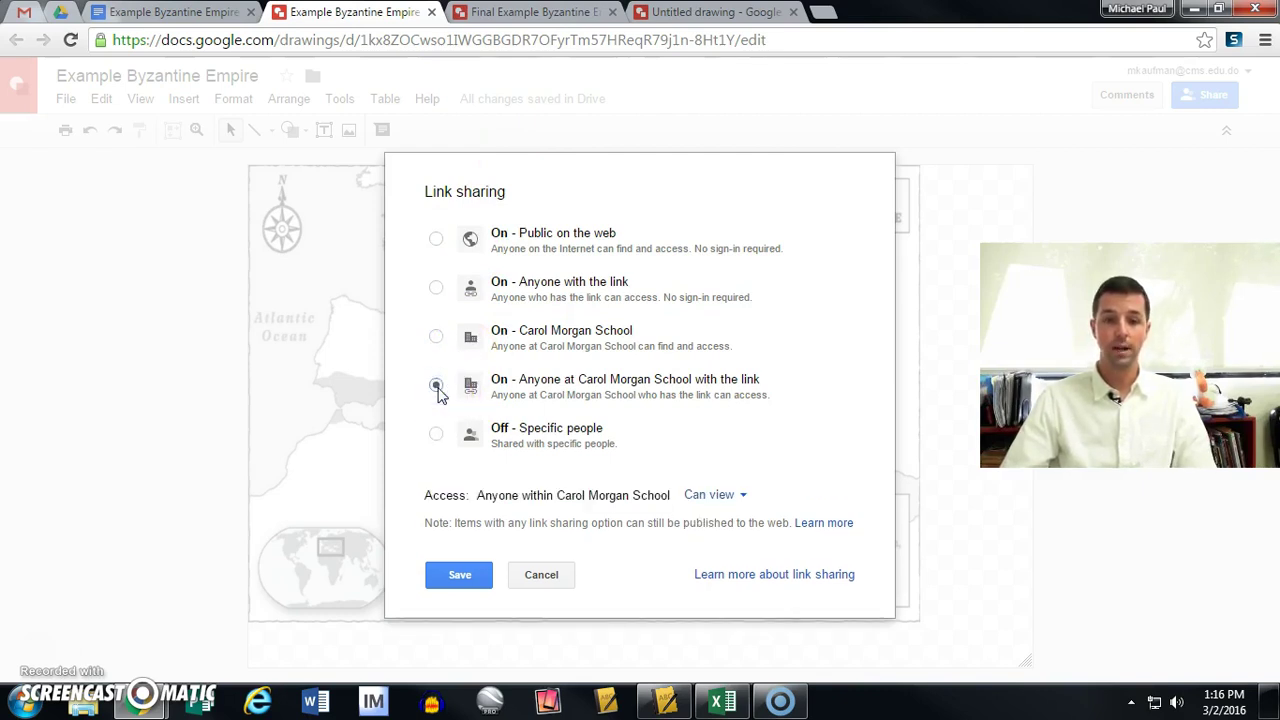
pyautogui.click(458, 574)
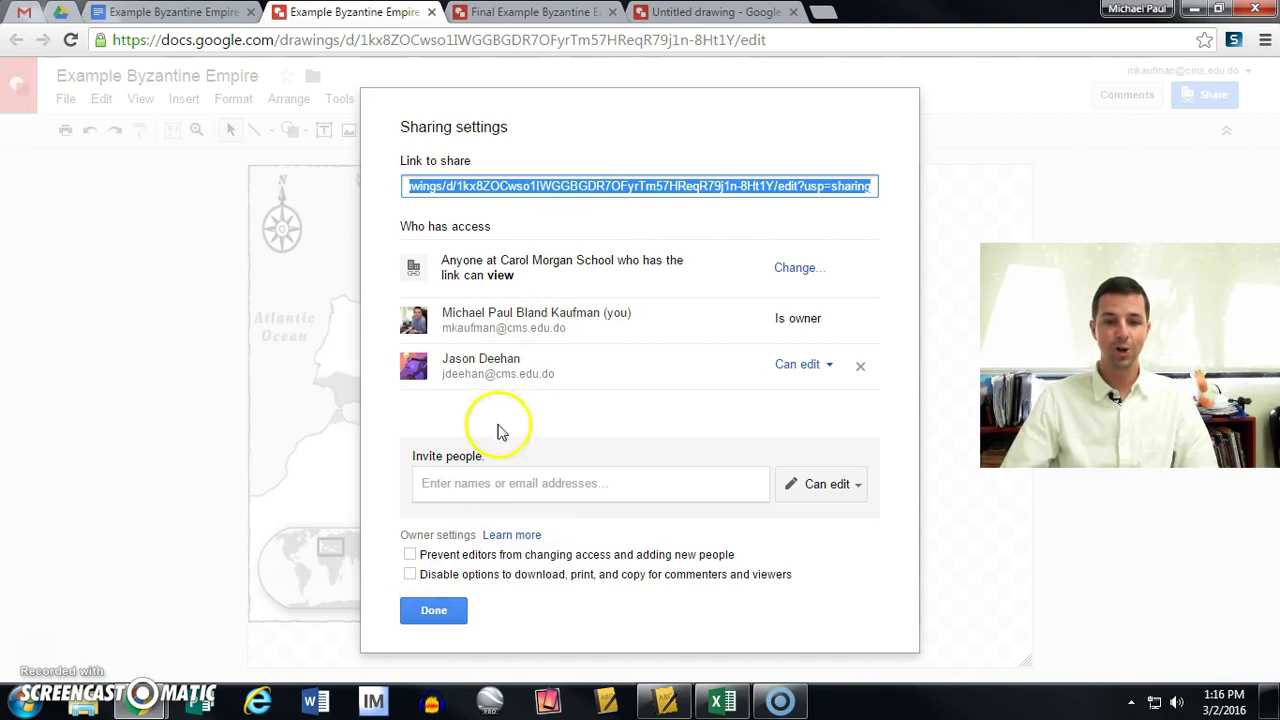
pyautogui.click(434, 611)
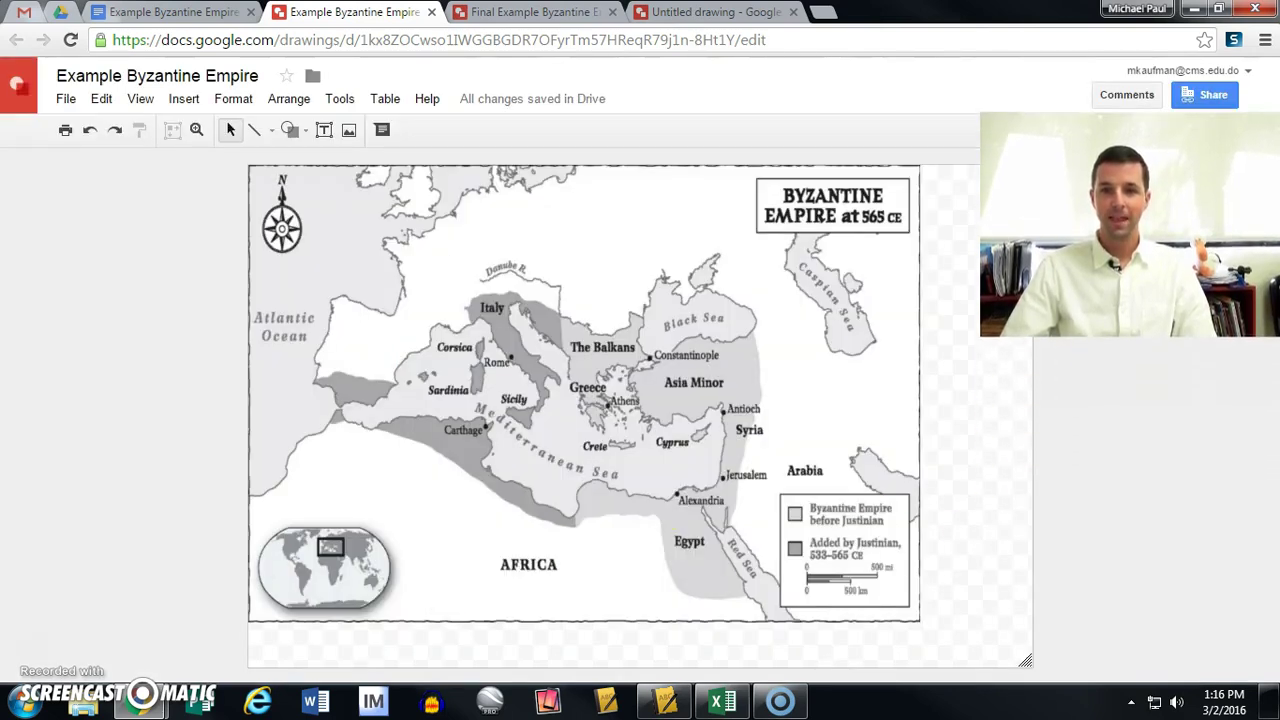
# Change the end of the drawing's address from /edit to /copy.
pyautogui.click(868, 41)
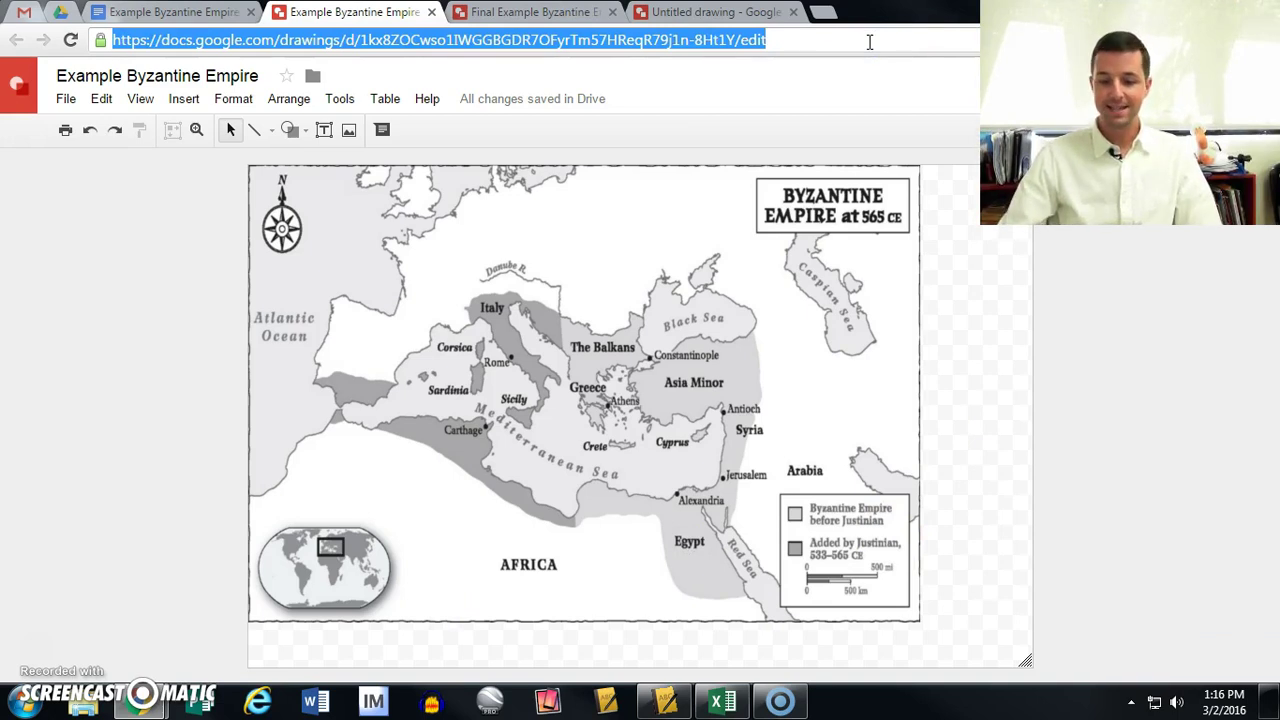
pyautogui.click(869, 41)
pyautogui.click(762, 72)
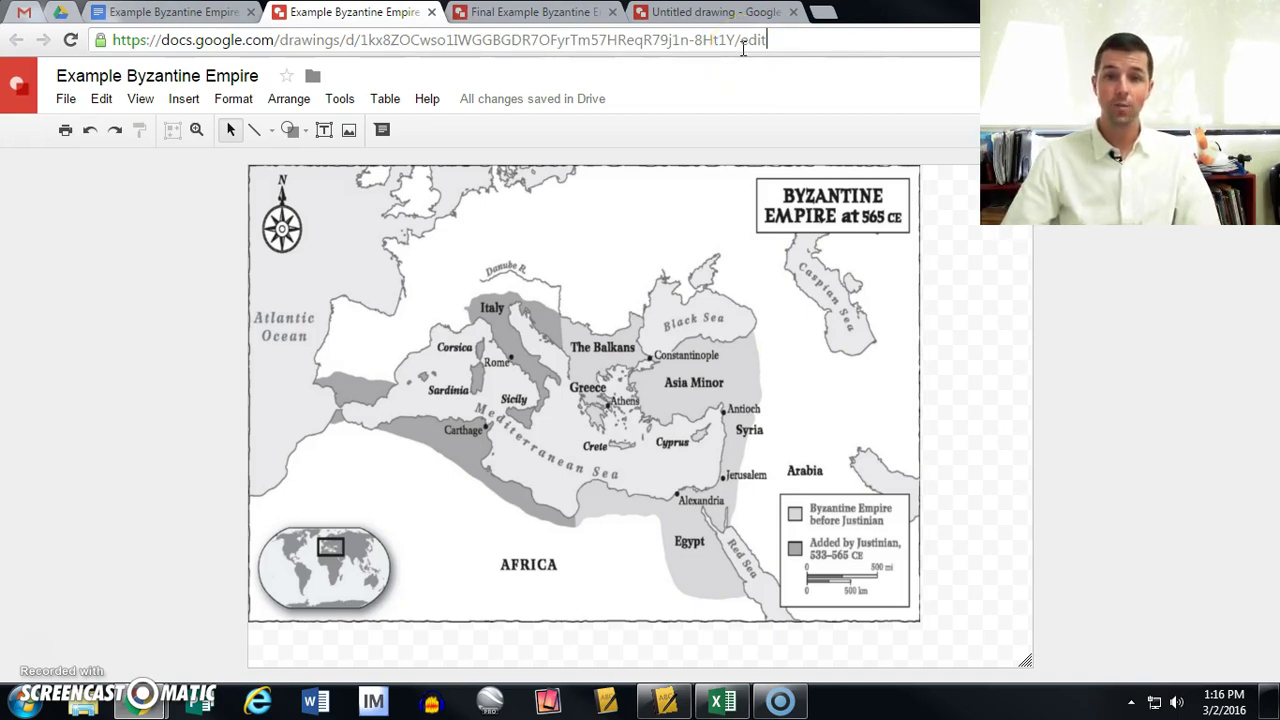
pyautogui.press('BackSpace')
pyautogui.press('BackSpace')
pyautogui.press('BackSpace')
pyautogui.press('BackSpace')
pyautogui.write('copy')
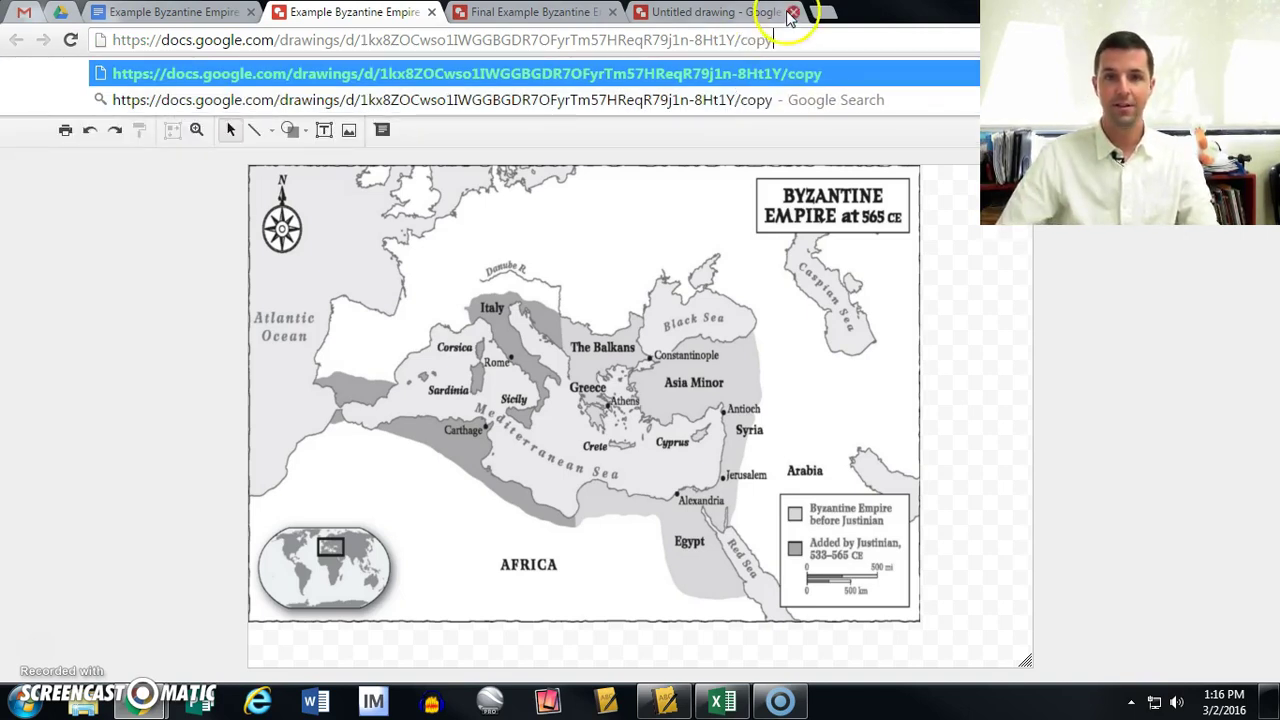
# Copy the edited /copy address and return to the mapping activity document.
pyautogui.moveTo(770, 40); pyautogui.dragTo(106, 43)
pyautogui.rightClick(140, 46)
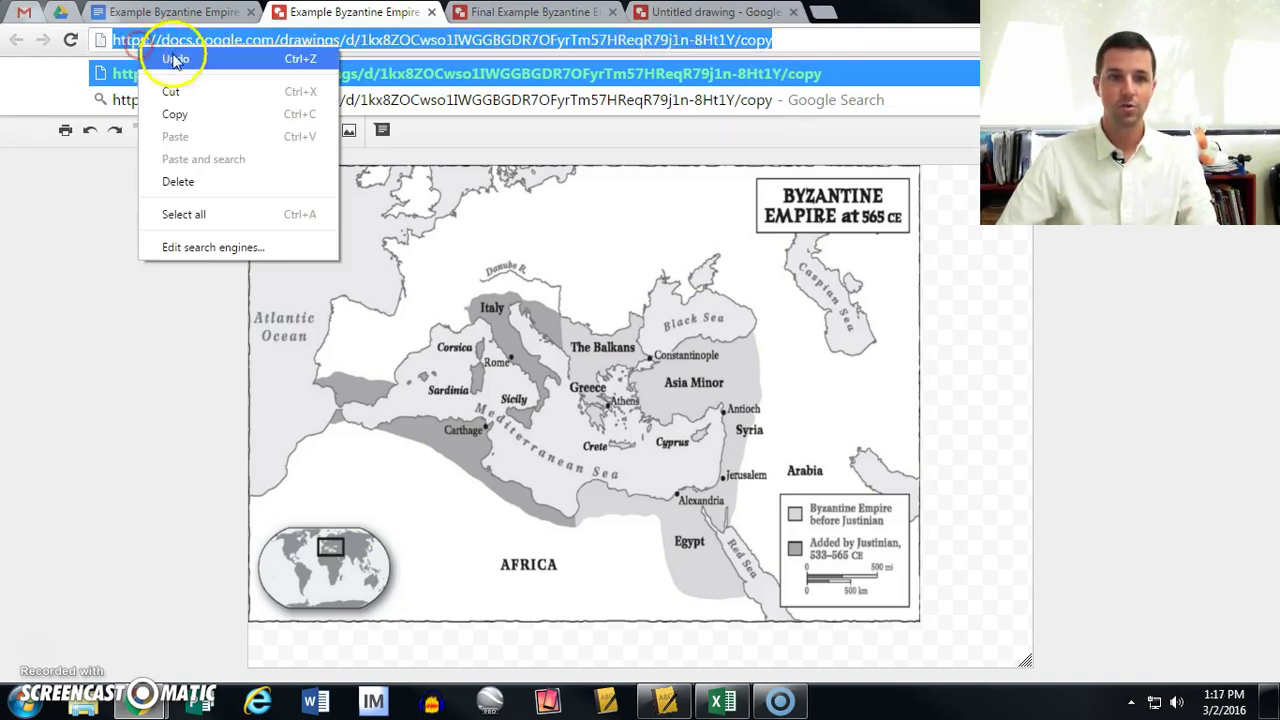
pyautogui.click(175, 114)
pyautogui.click(170, 13)
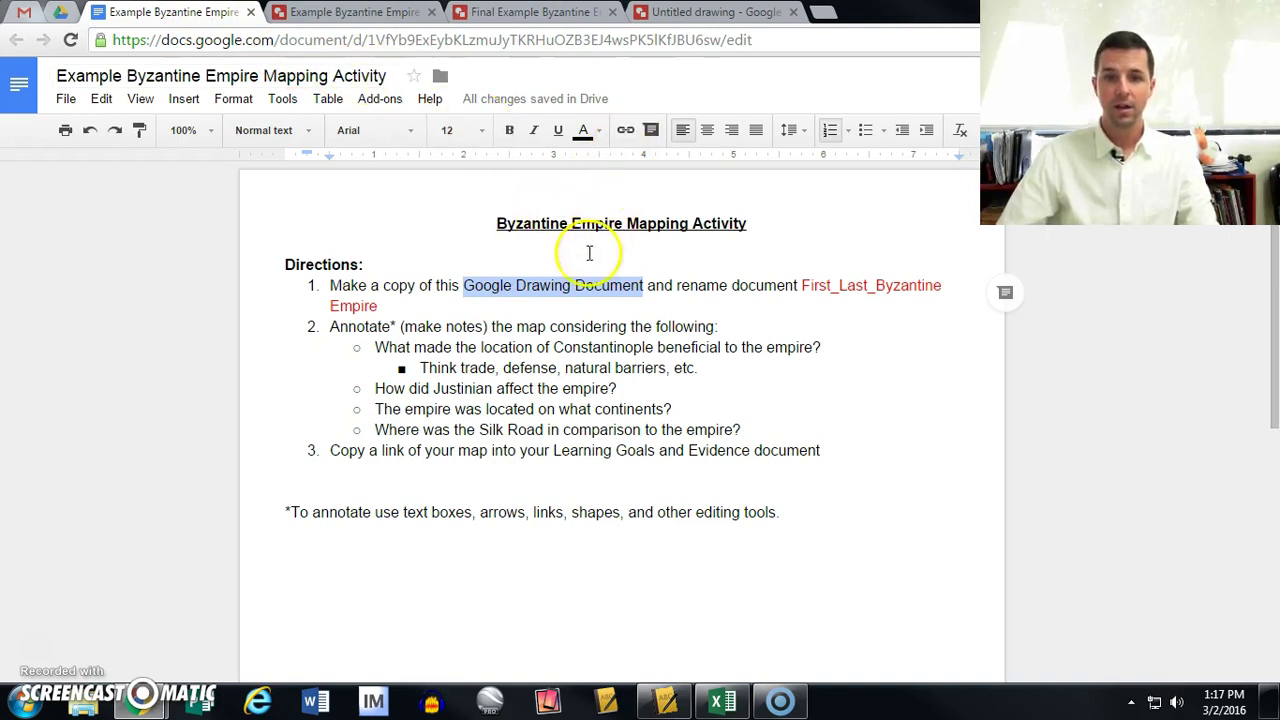
# Link 'Google Drawing Document' to the copied /copy address, then follow the new link.
pyautogui.click(626, 131)
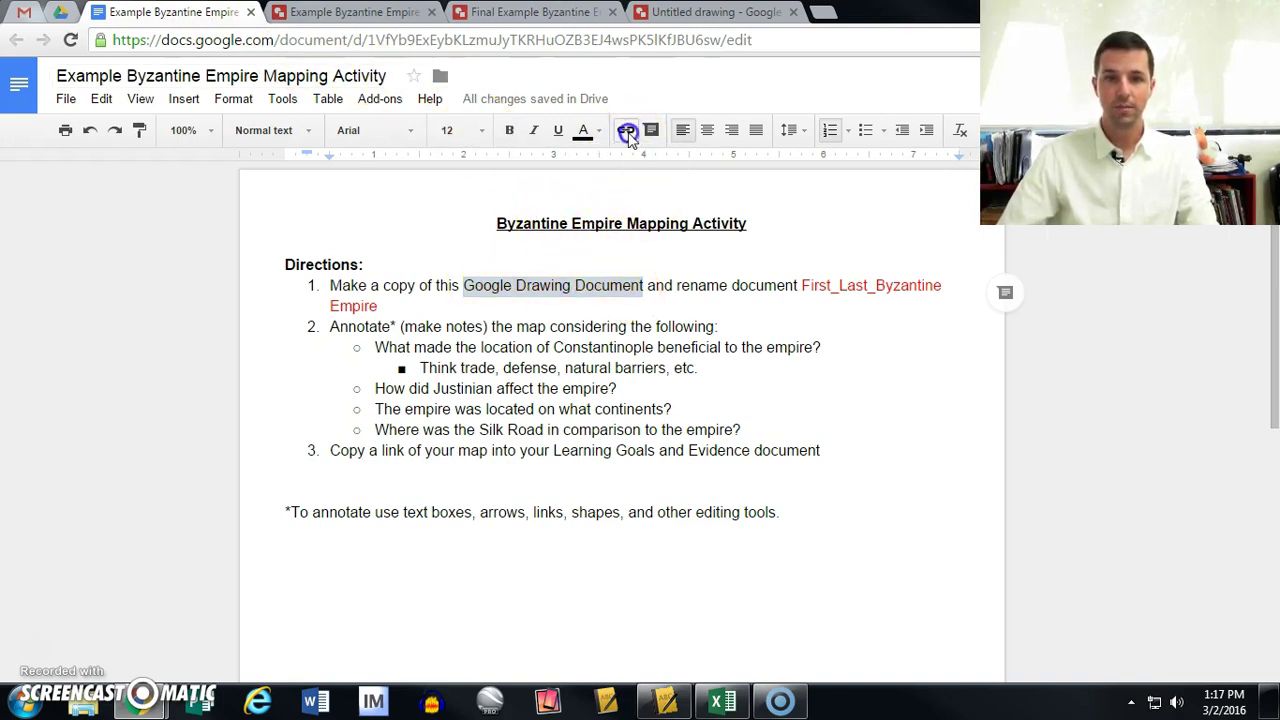
pyautogui.hotkey('ctrl', 'v')
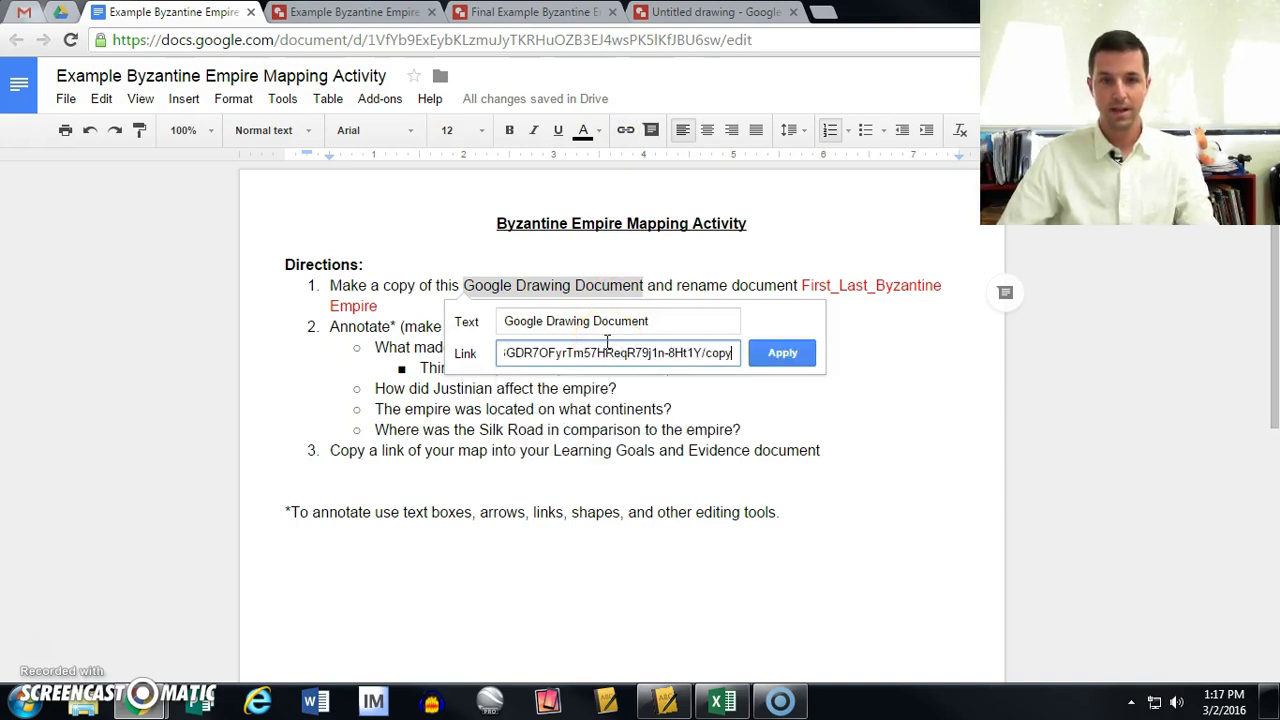
pyautogui.click(782, 353)
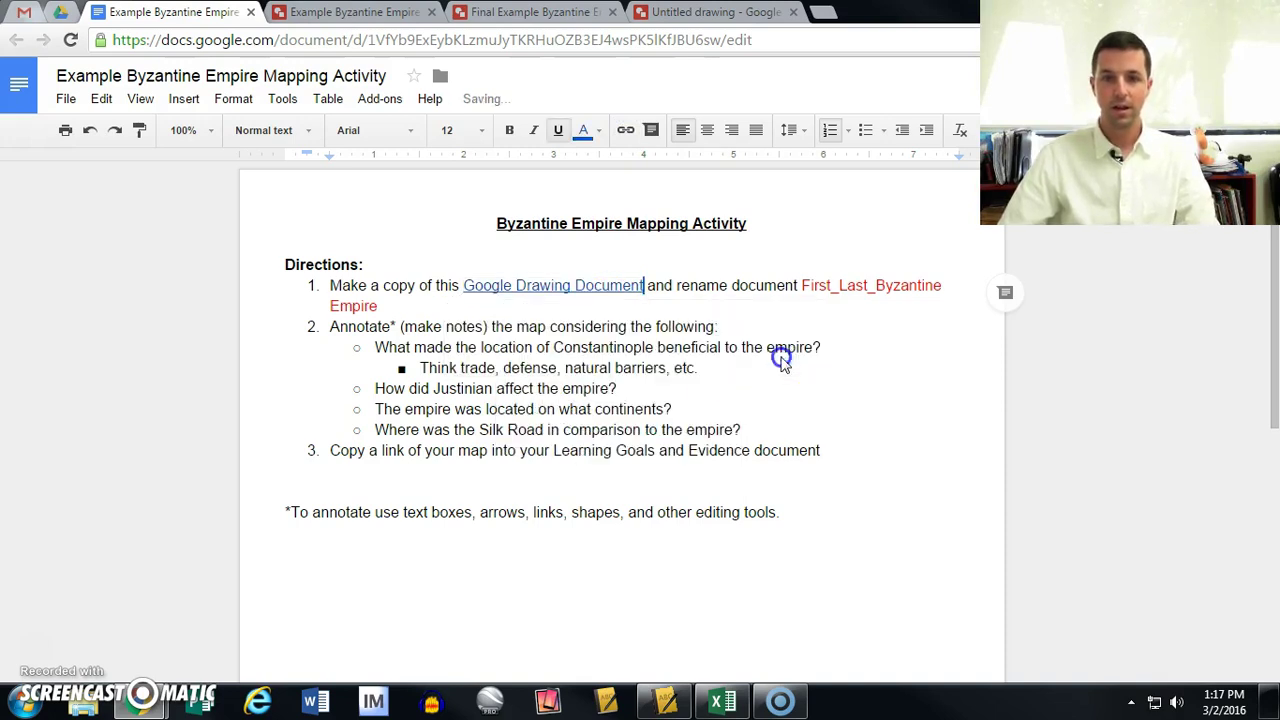
pyautogui.click(809, 414)
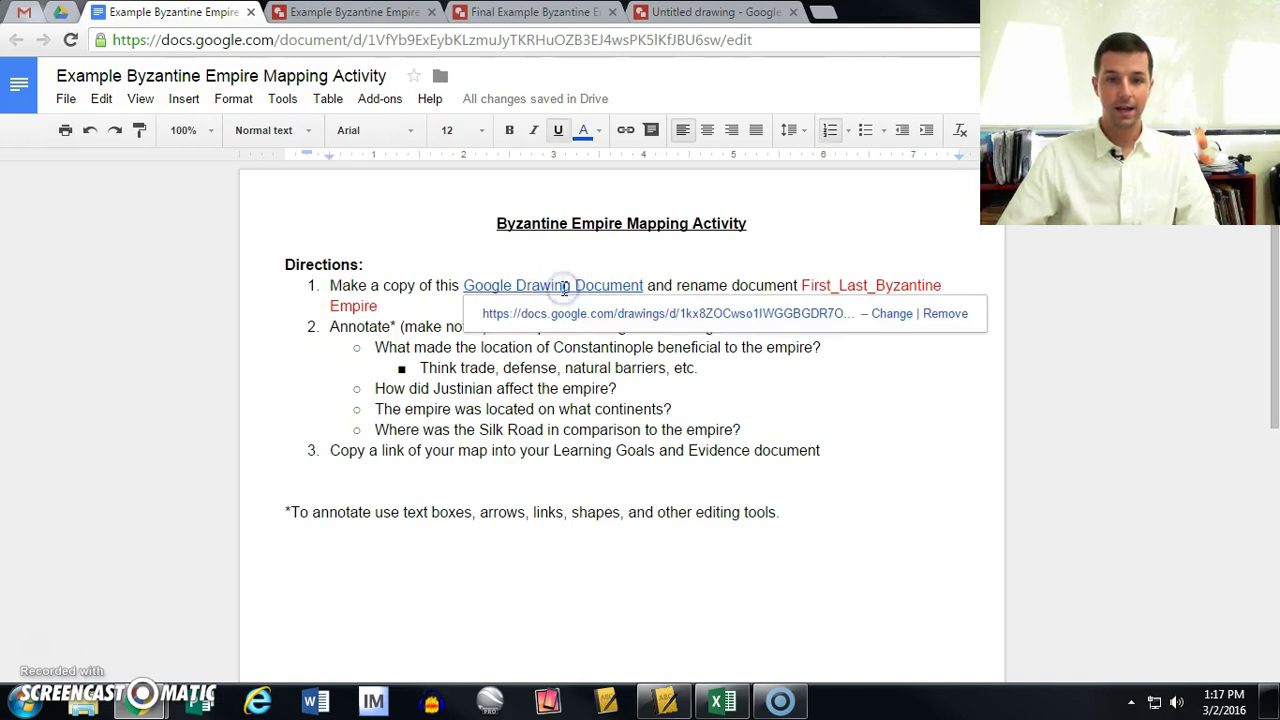
pyautogui.click(567, 316)
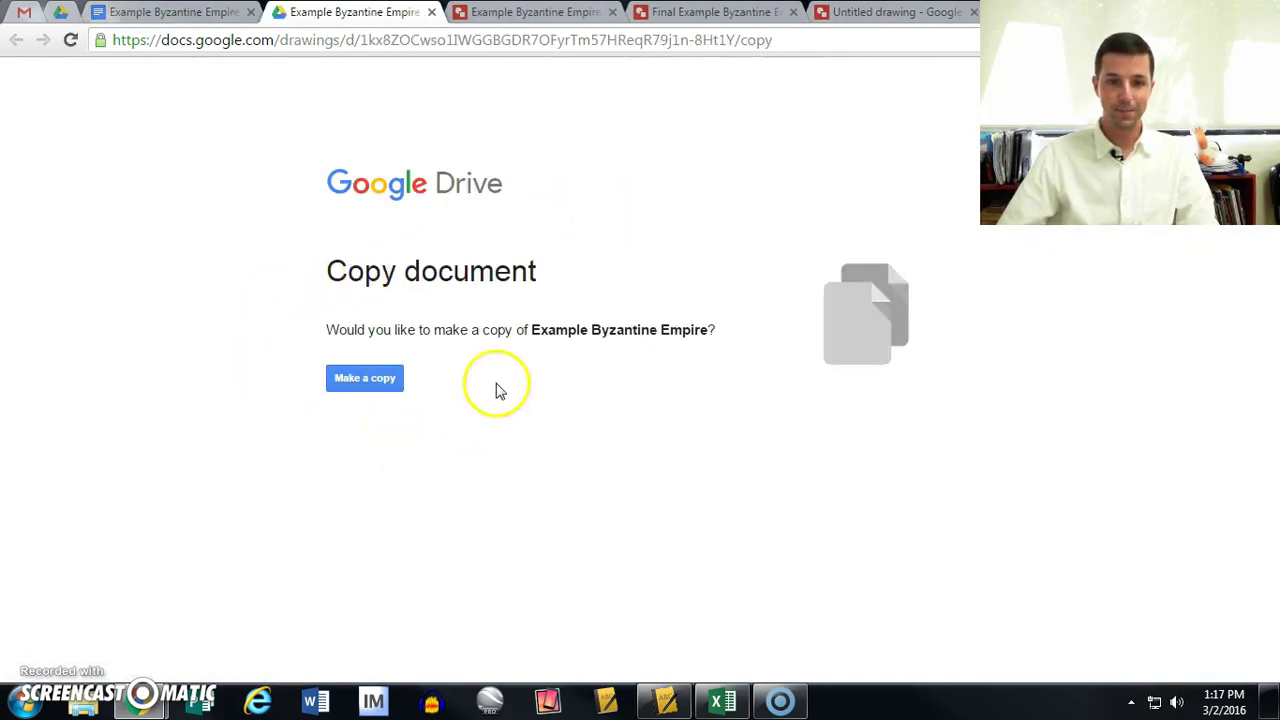
# Make a copy of Example Byzantine Empire, then return to the original map drawing.
pyautogui.click(352, 390)
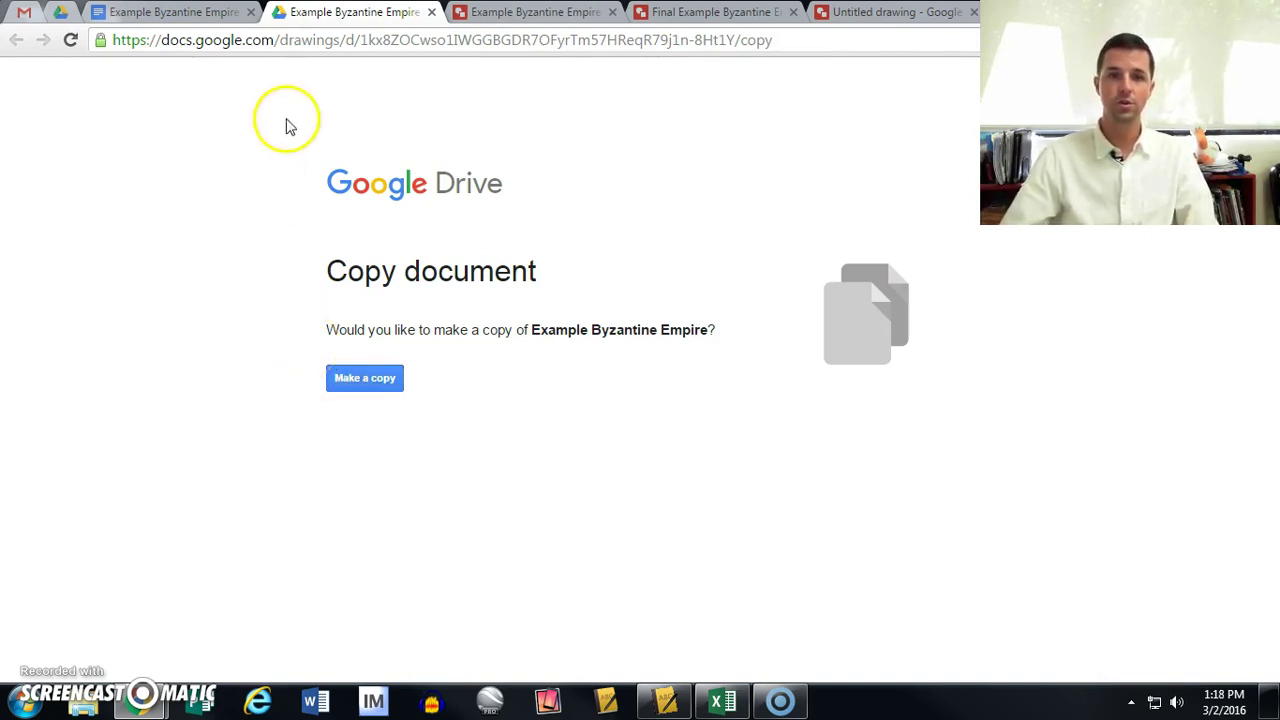
pyautogui.click(548, 10)
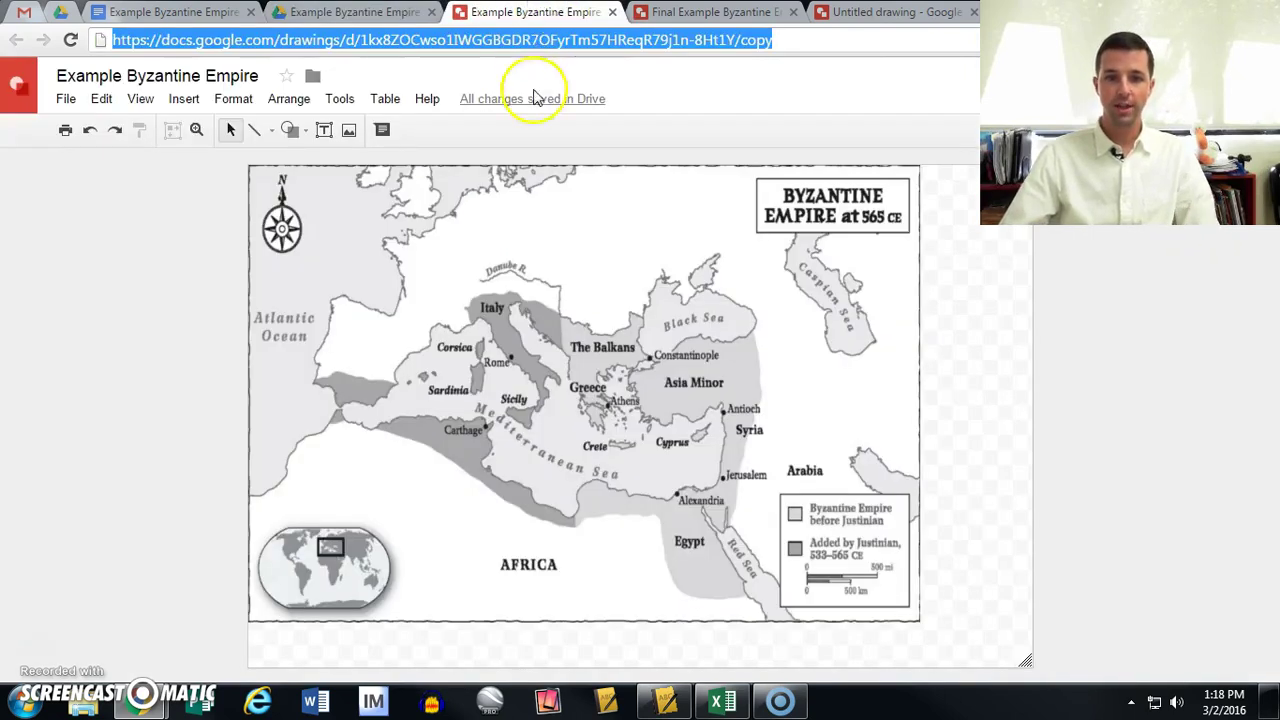
# Draw an oval around Constantinople on the map.
pyautogui.click(950, 376)
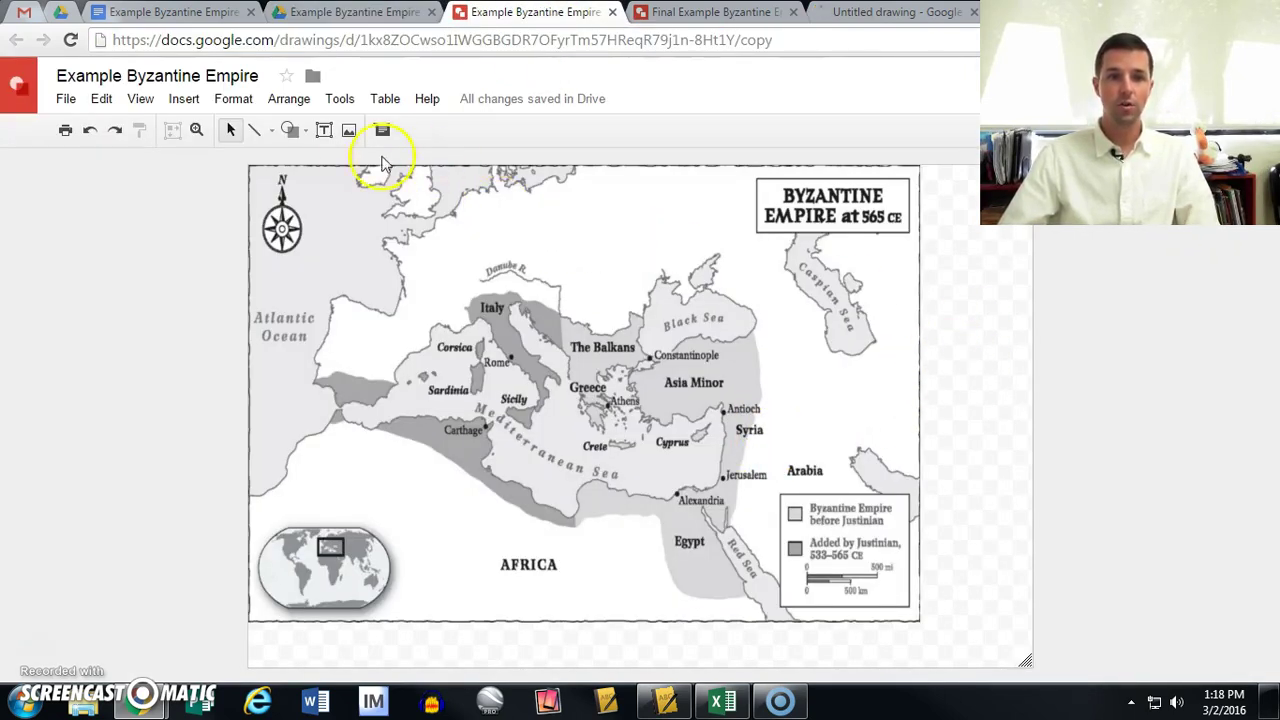
pyautogui.click(306, 132)
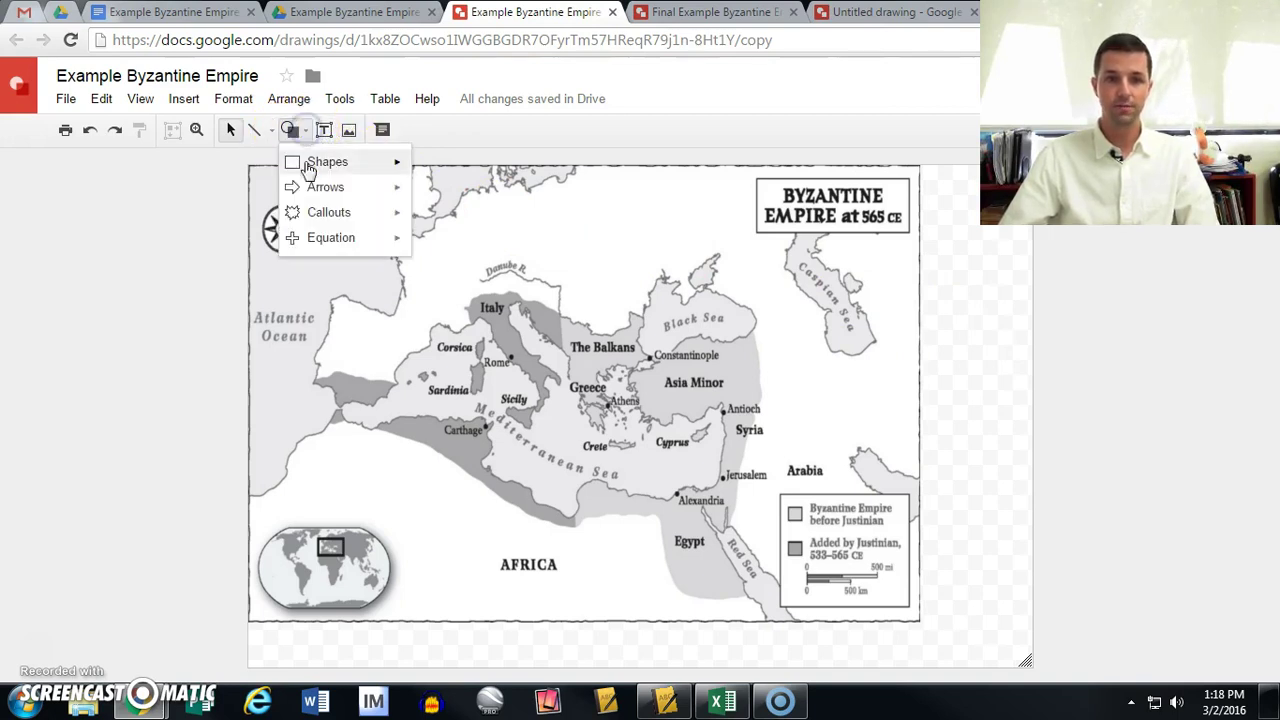
pyautogui.moveTo(309, 172)
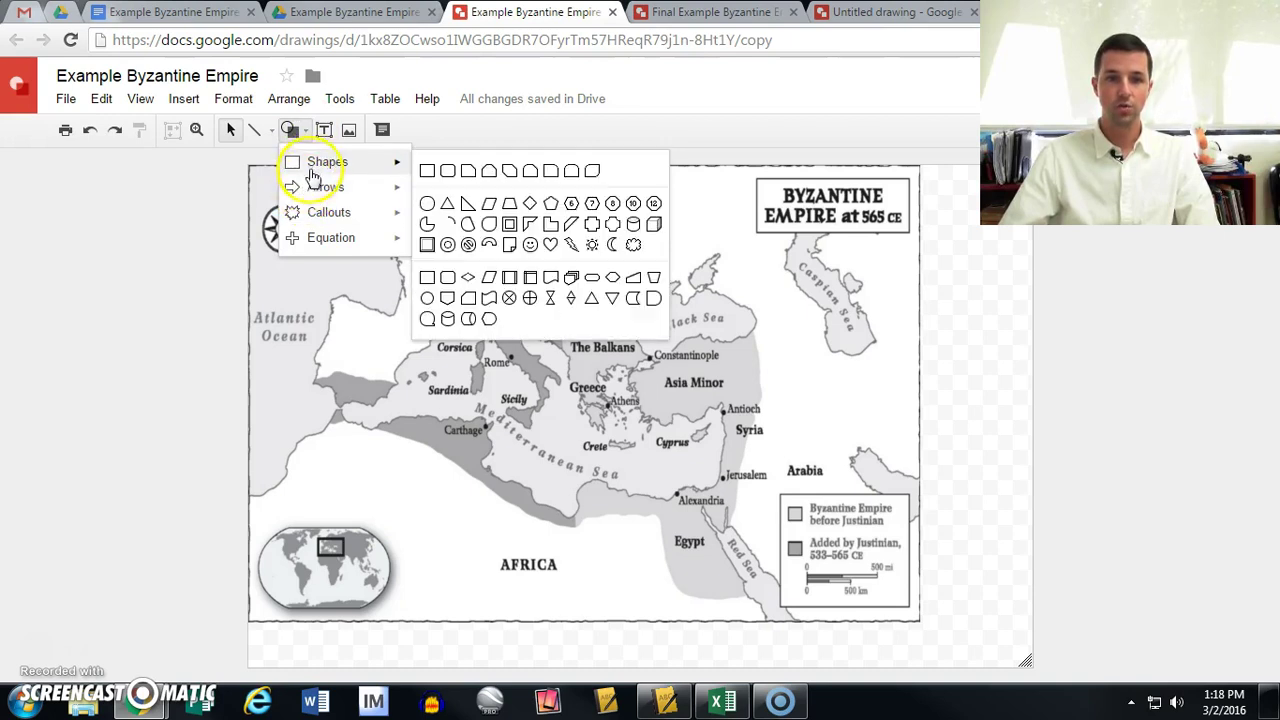
pyautogui.click(316, 164)
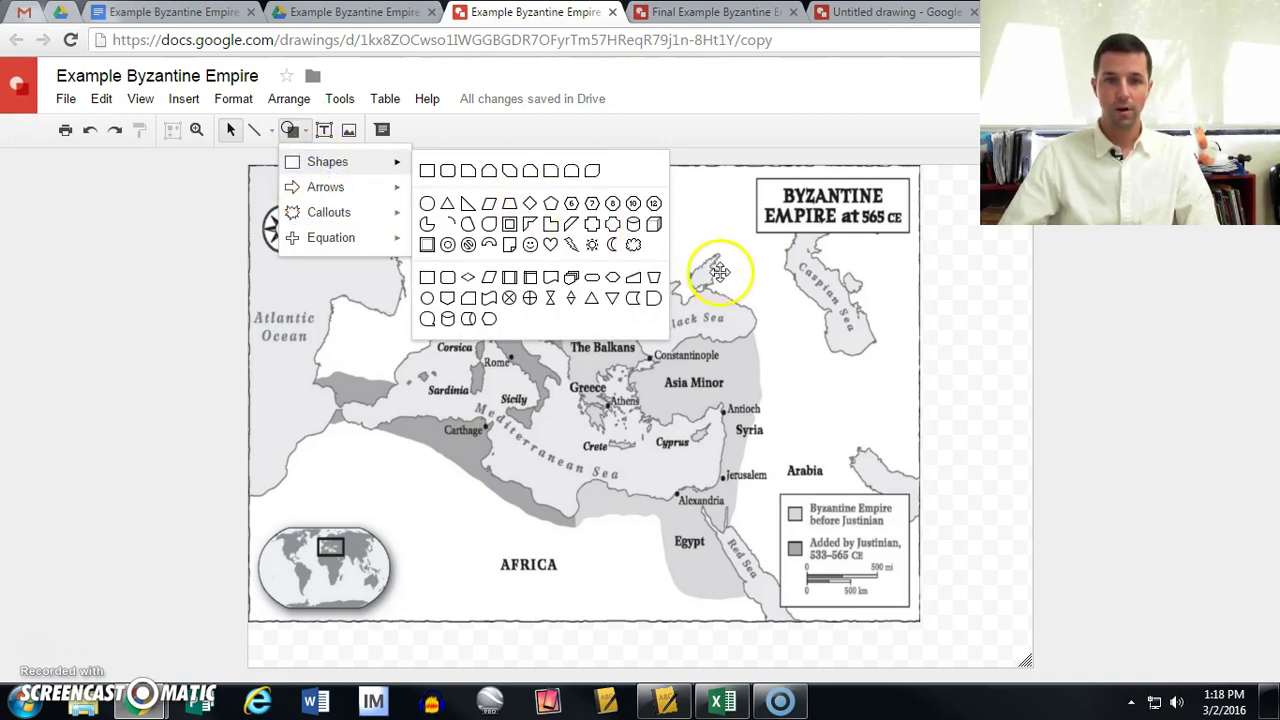
pyautogui.click(444, 208)
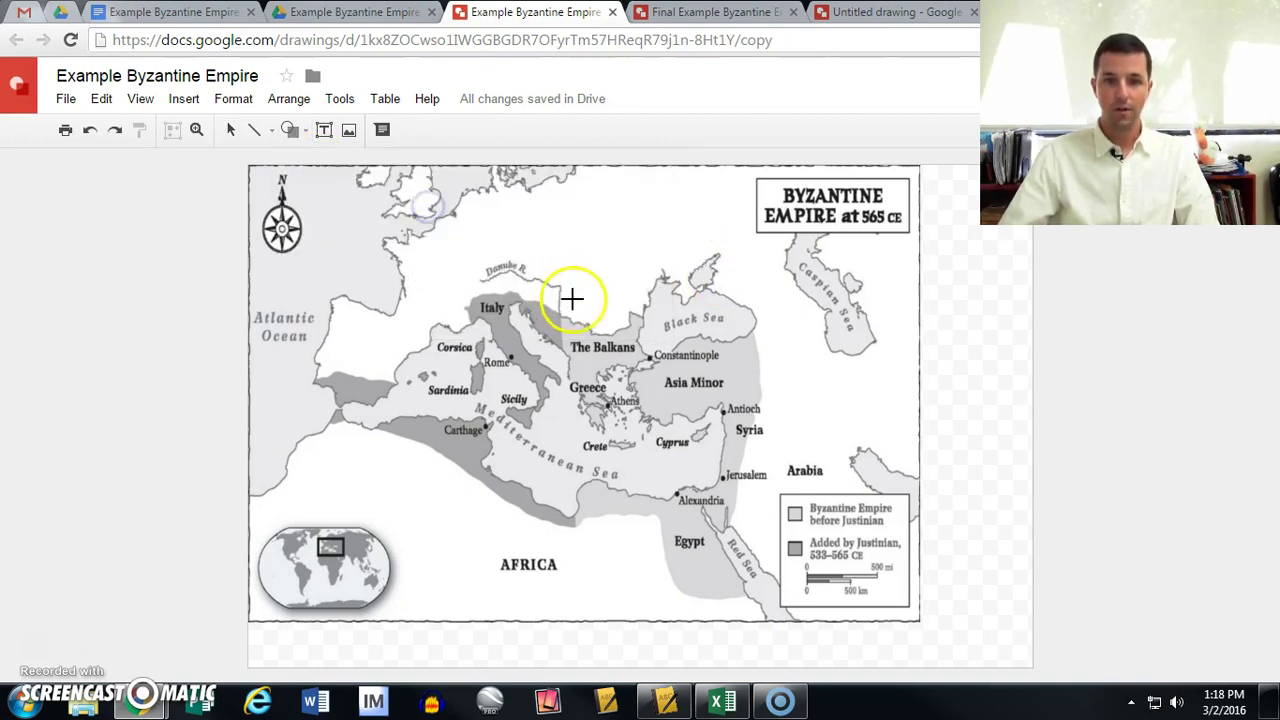
pyautogui.moveTo(641, 342)
pyautogui.mouseDown()
pyautogui.moveTo(677, 366)
pyautogui.moveTo(724, 369)
pyautogui.mouseUp()
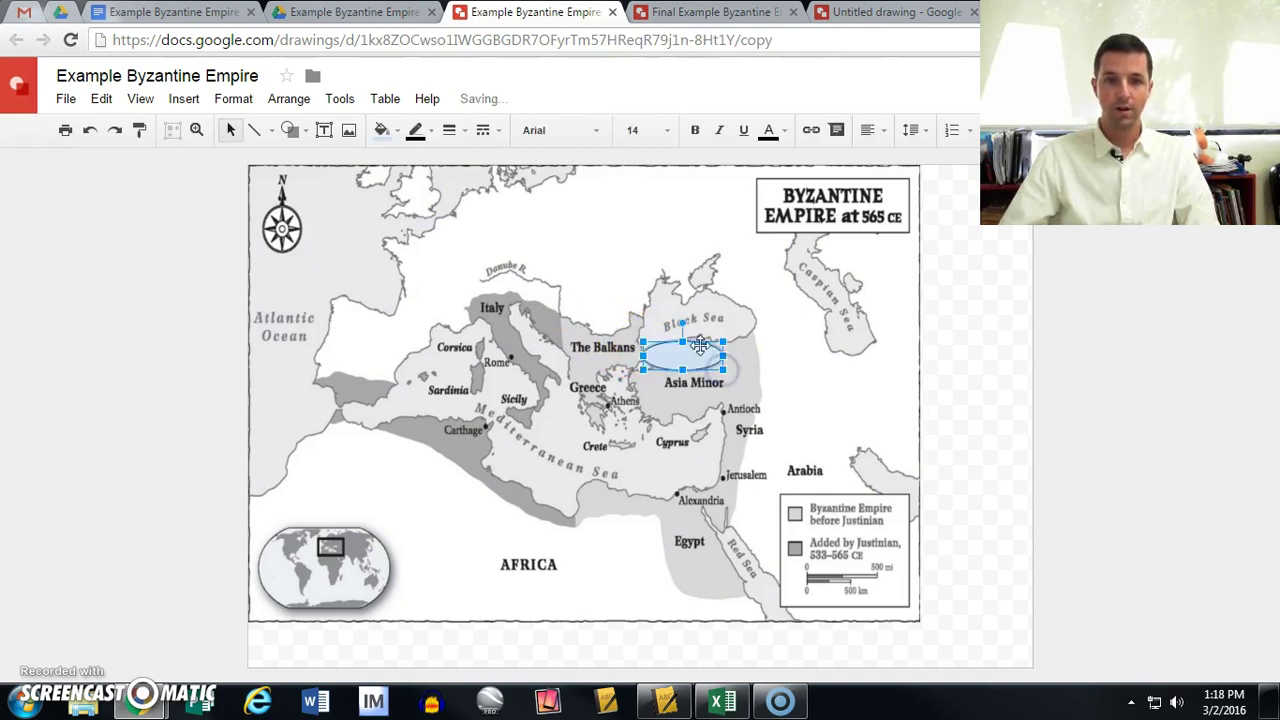
# Give the oval a transparent fill and a red 4px outline.
pyautogui.click(392, 136)
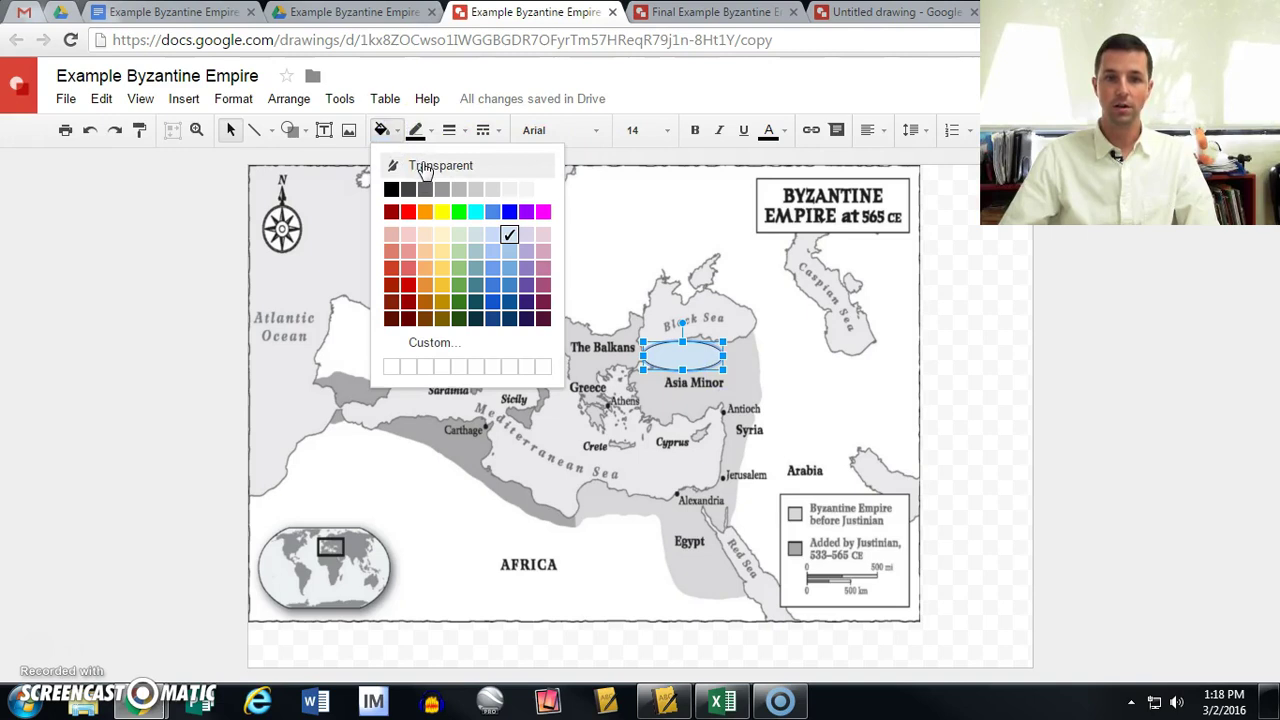
pyautogui.click(424, 168)
pyautogui.click(415, 130)
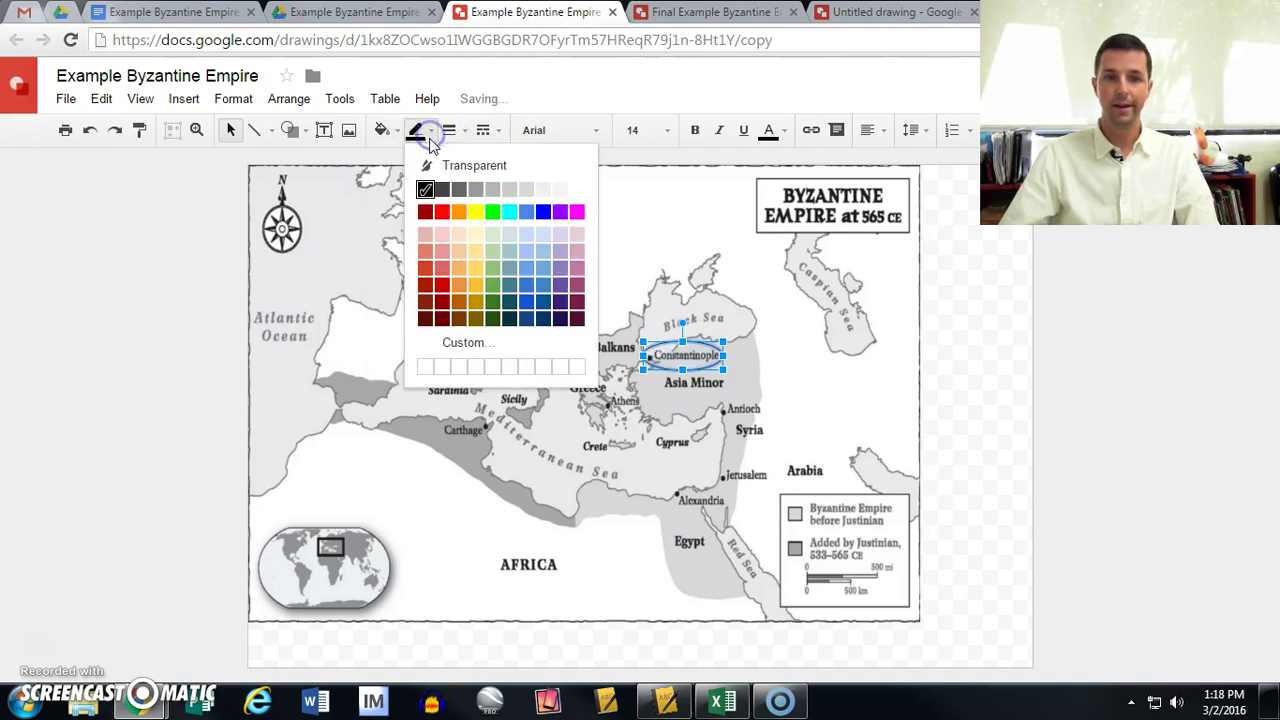
pyautogui.click(441, 211)
pyautogui.click(455, 132)
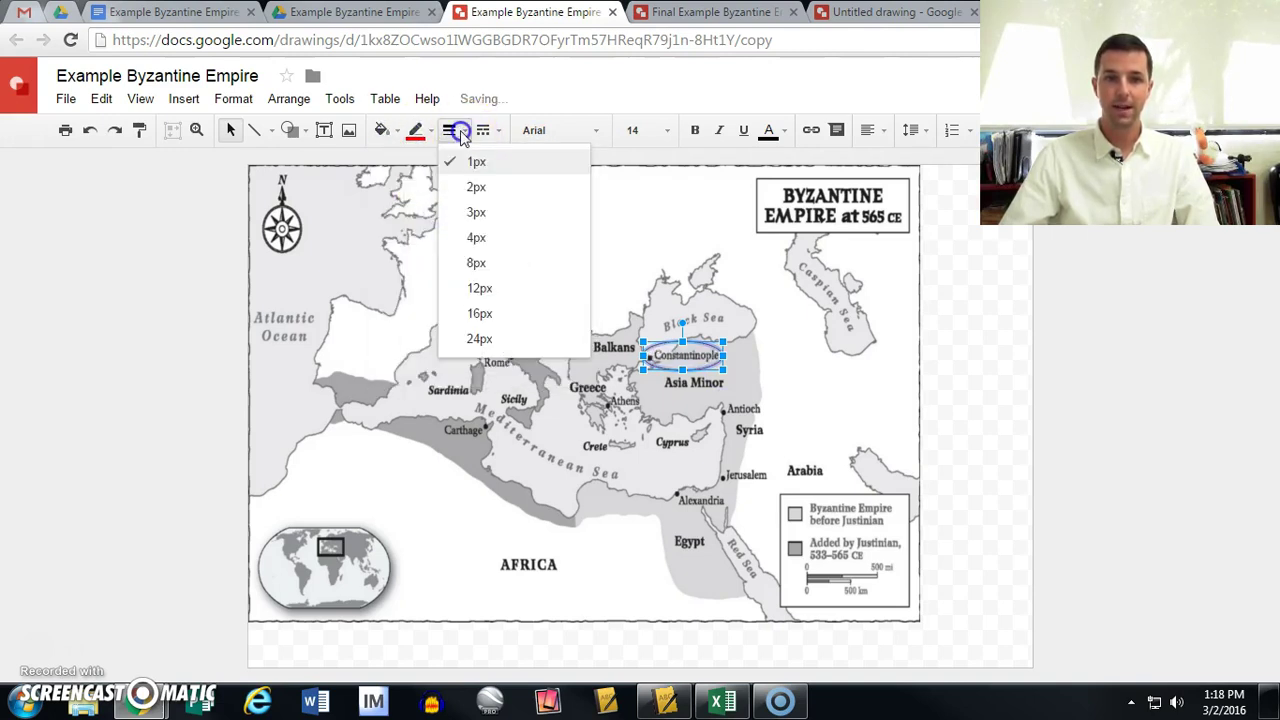
pyautogui.click(474, 232)
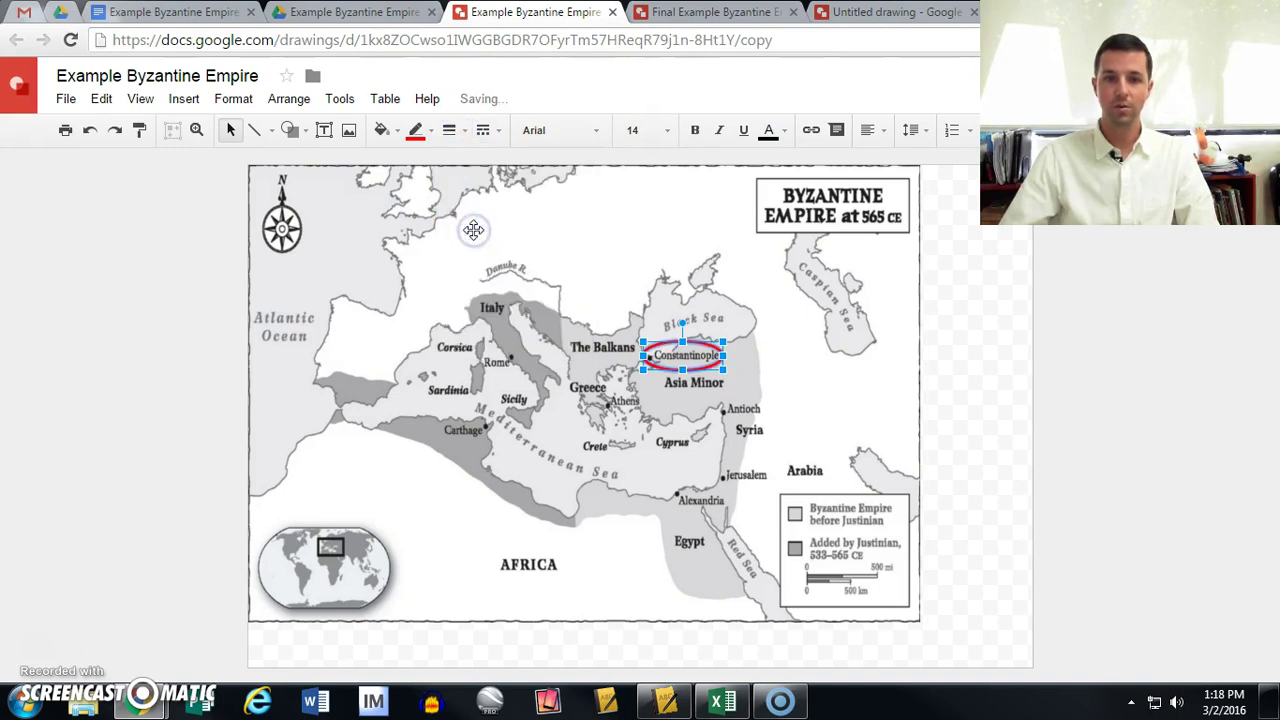
pyautogui.click(513, 191)
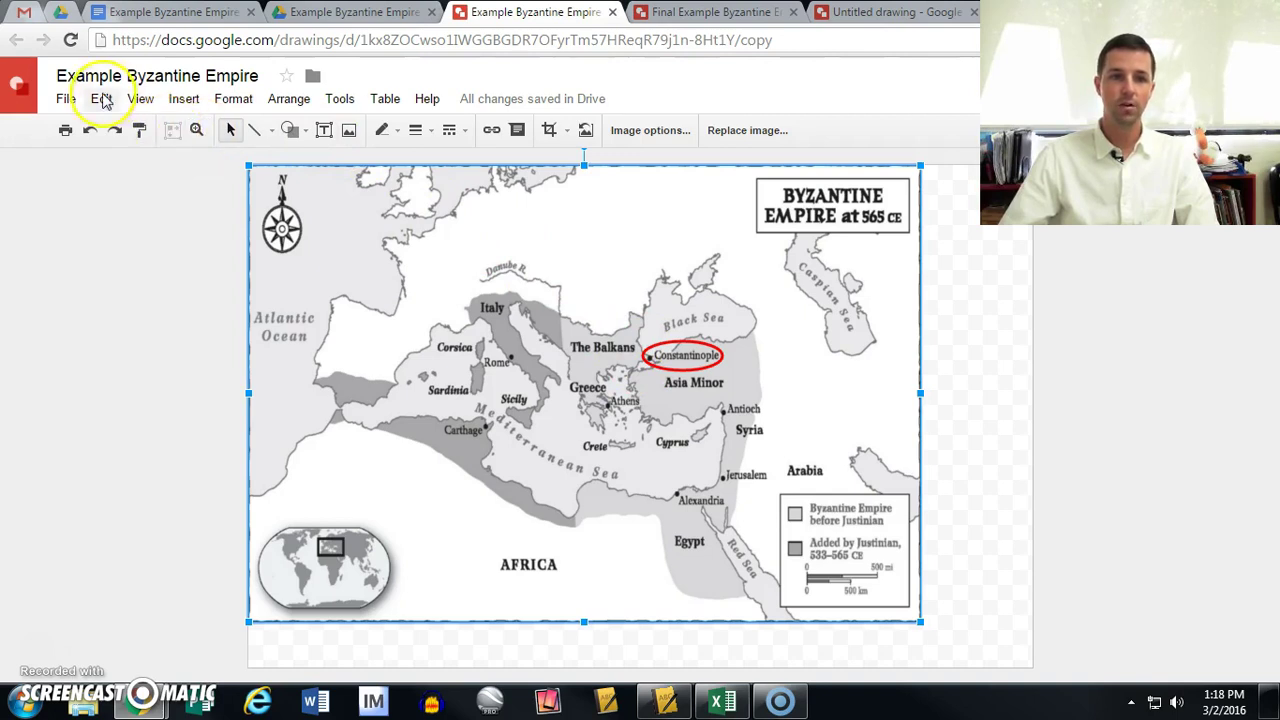
# Zoom in on Constantinople to check the circled area.
pyautogui.click(133, 99)
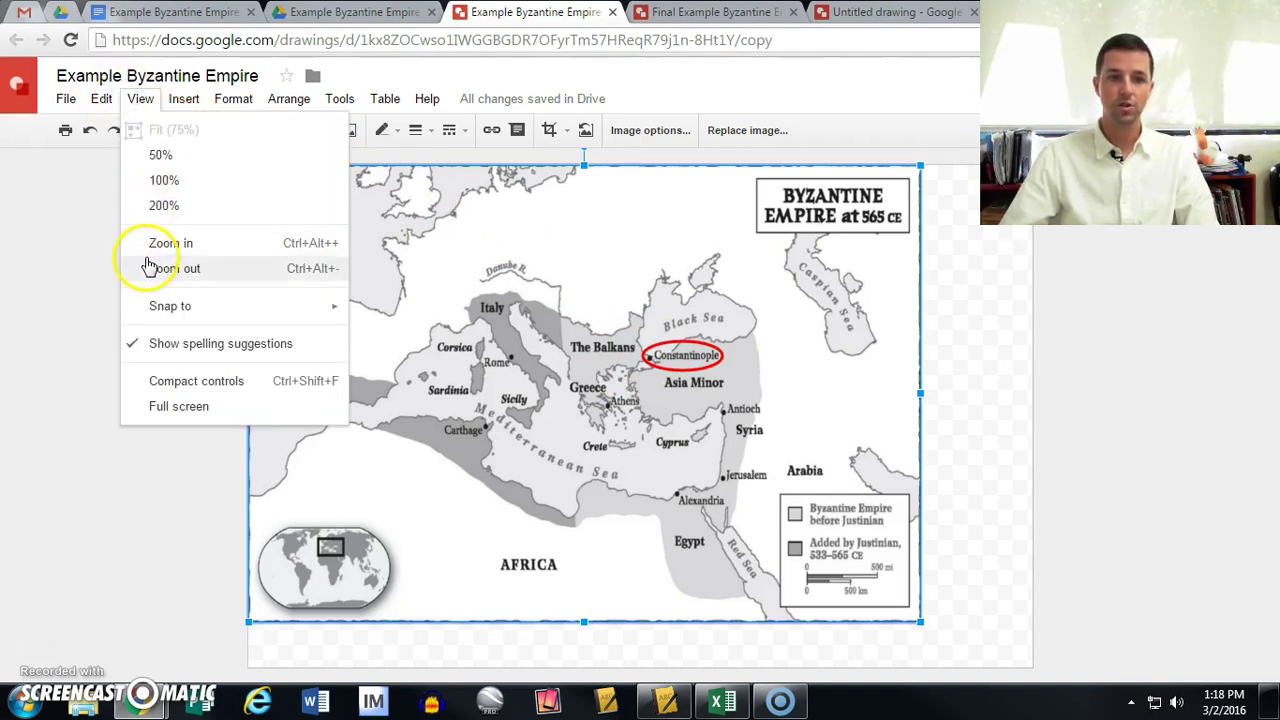
pyautogui.click(91, 248)
pyautogui.click(196, 130)
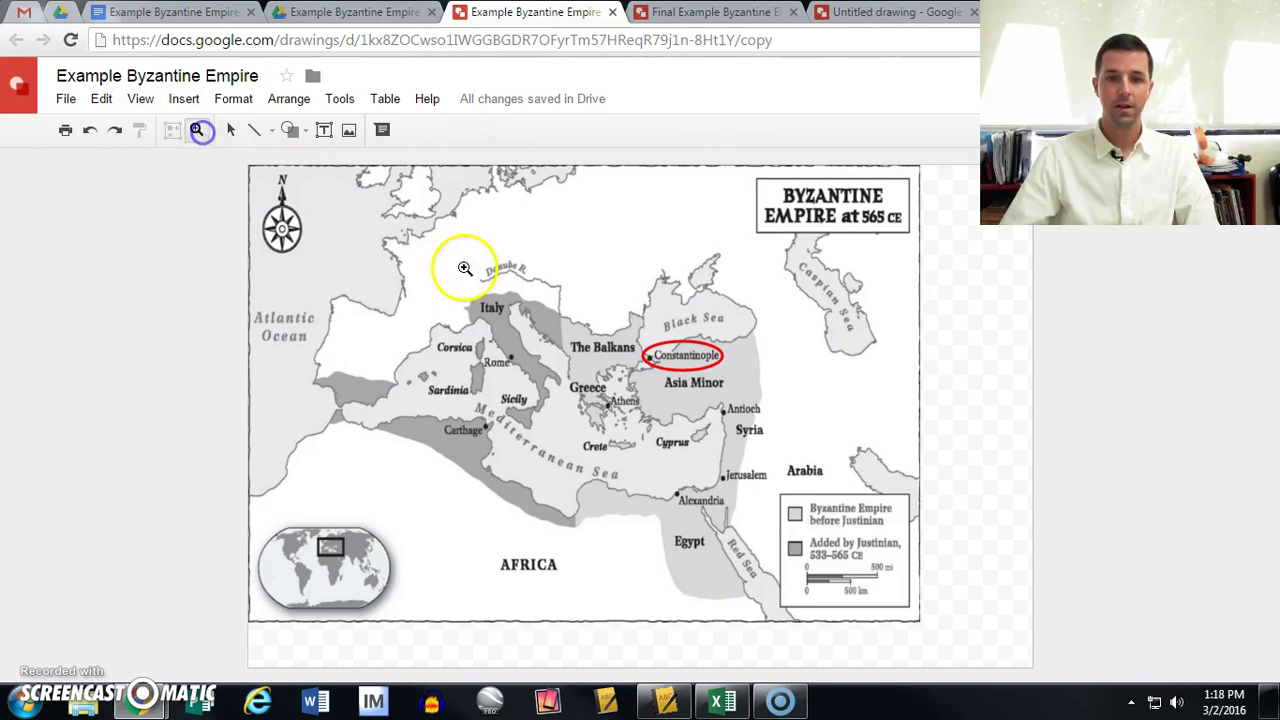
pyautogui.click(633, 341)
pyautogui.click(633, 341)
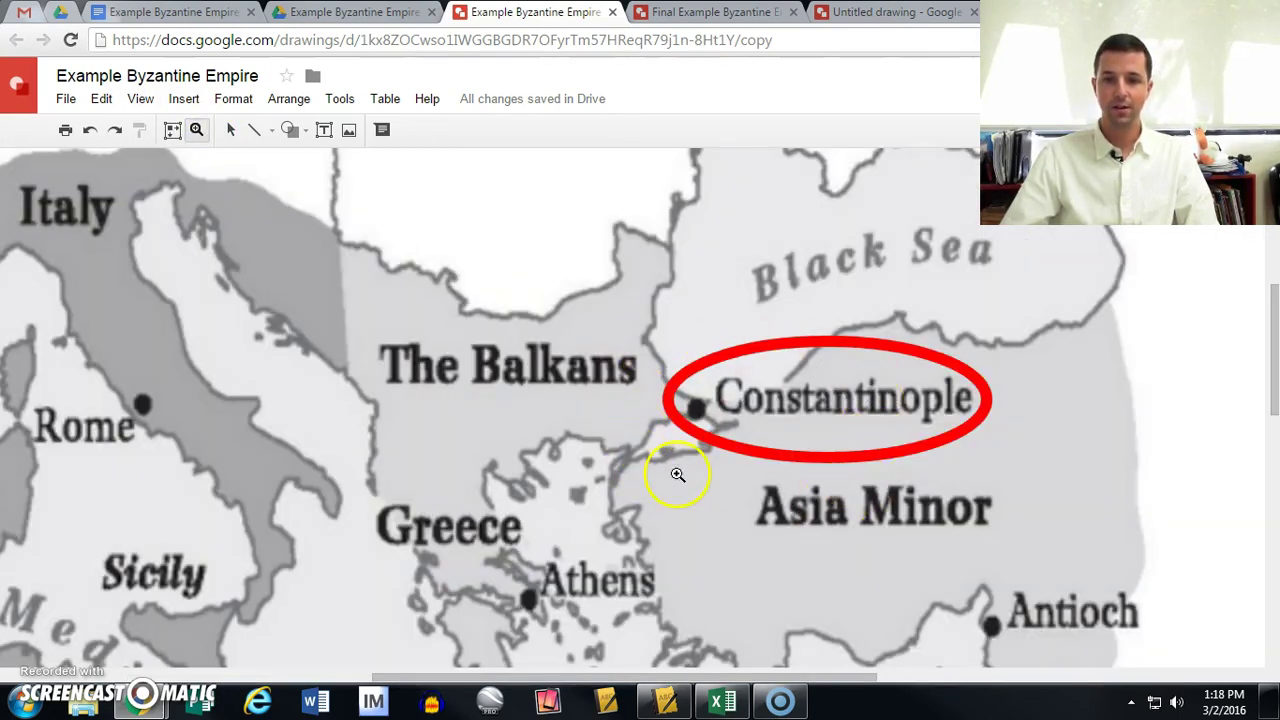
# Fit the view, then add a one-line text box 'this is the capital of the empire' above the Black Sea.
pyautogui.click(140, 99)
pyautogui.click(175, 129)
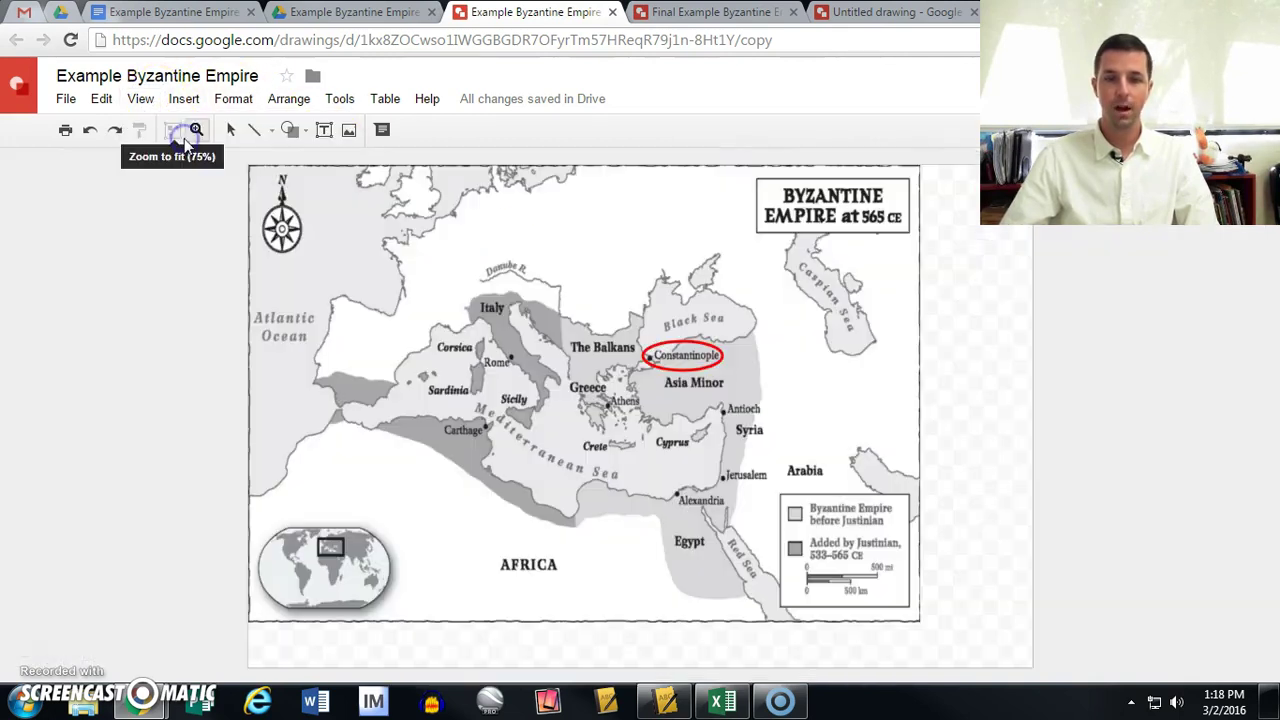
pyautogui.click(323, 130)
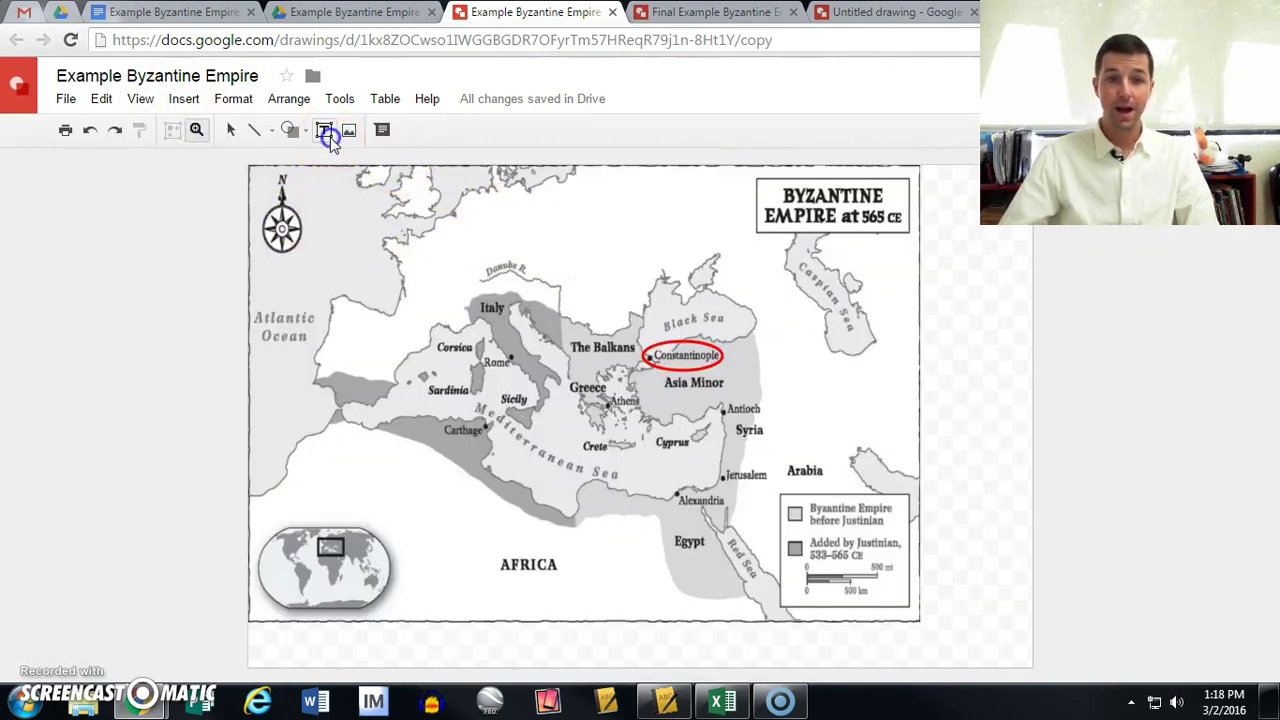
pyautogui.moveTo(516, 190); pyautogui.dragTo(723, 294)
pyautogui.write('this is the')
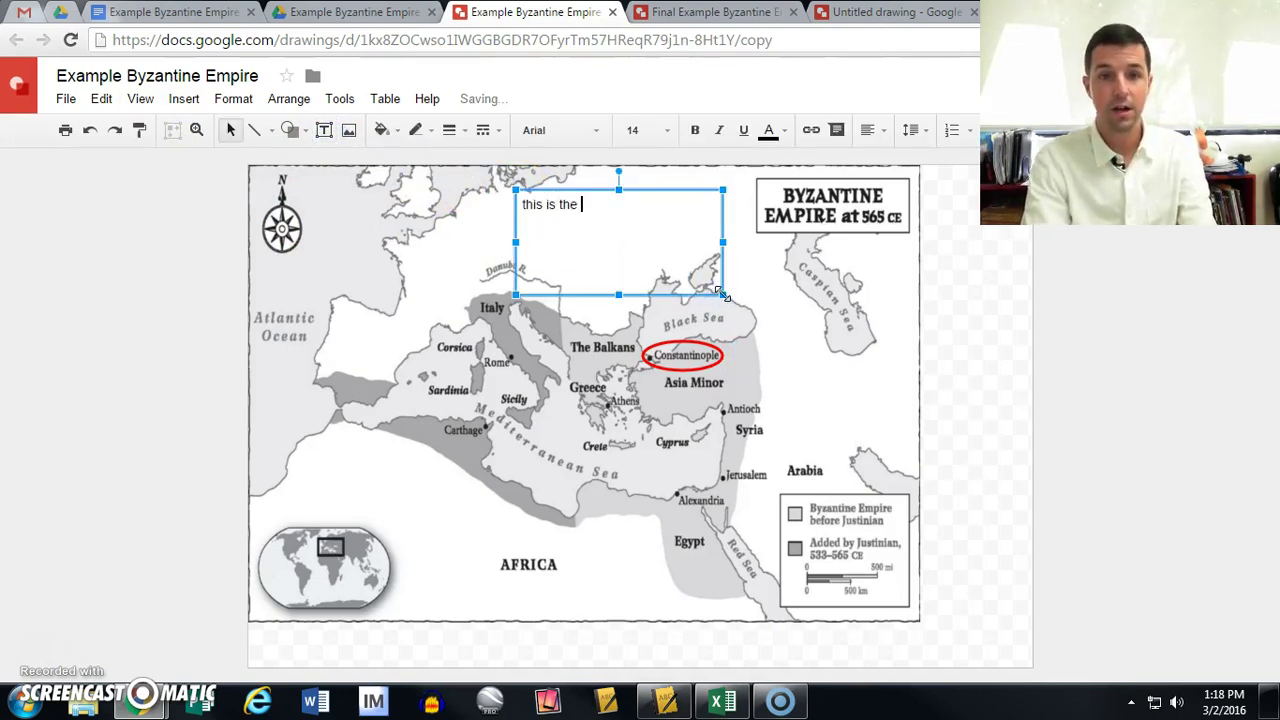
pyautogui.write('s is the capital of ')
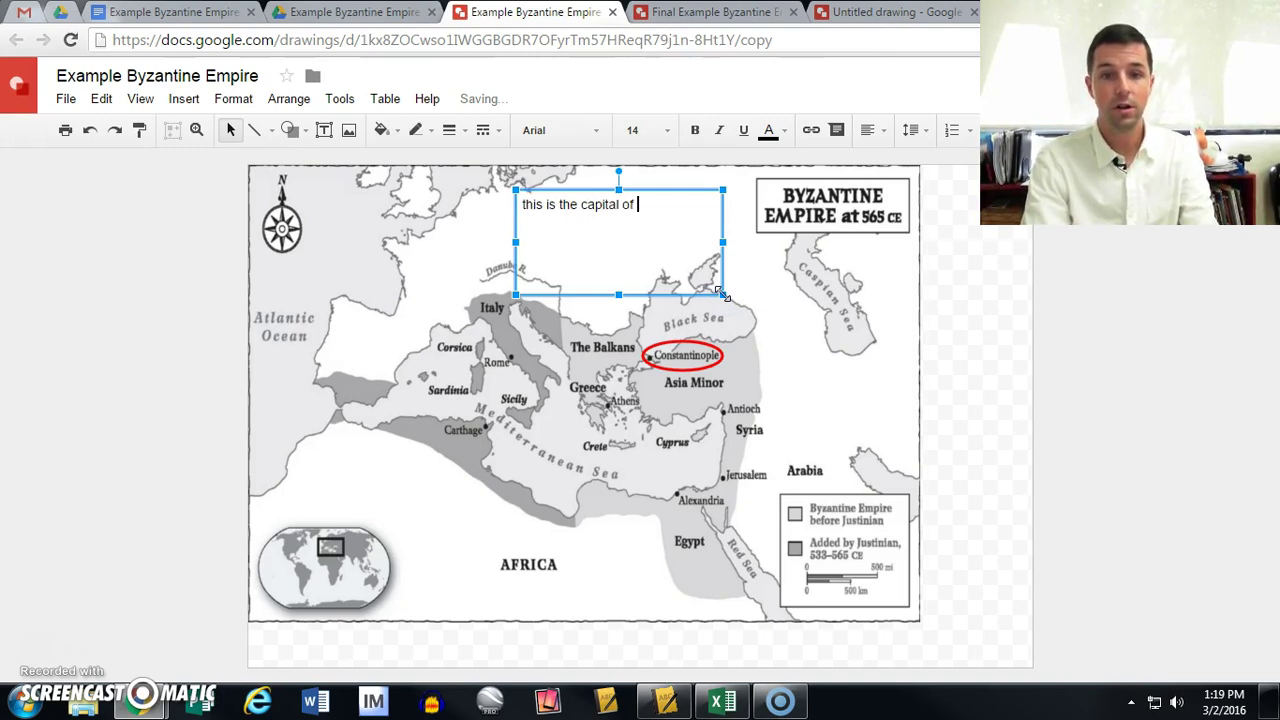
pyautogui.write('the empire')
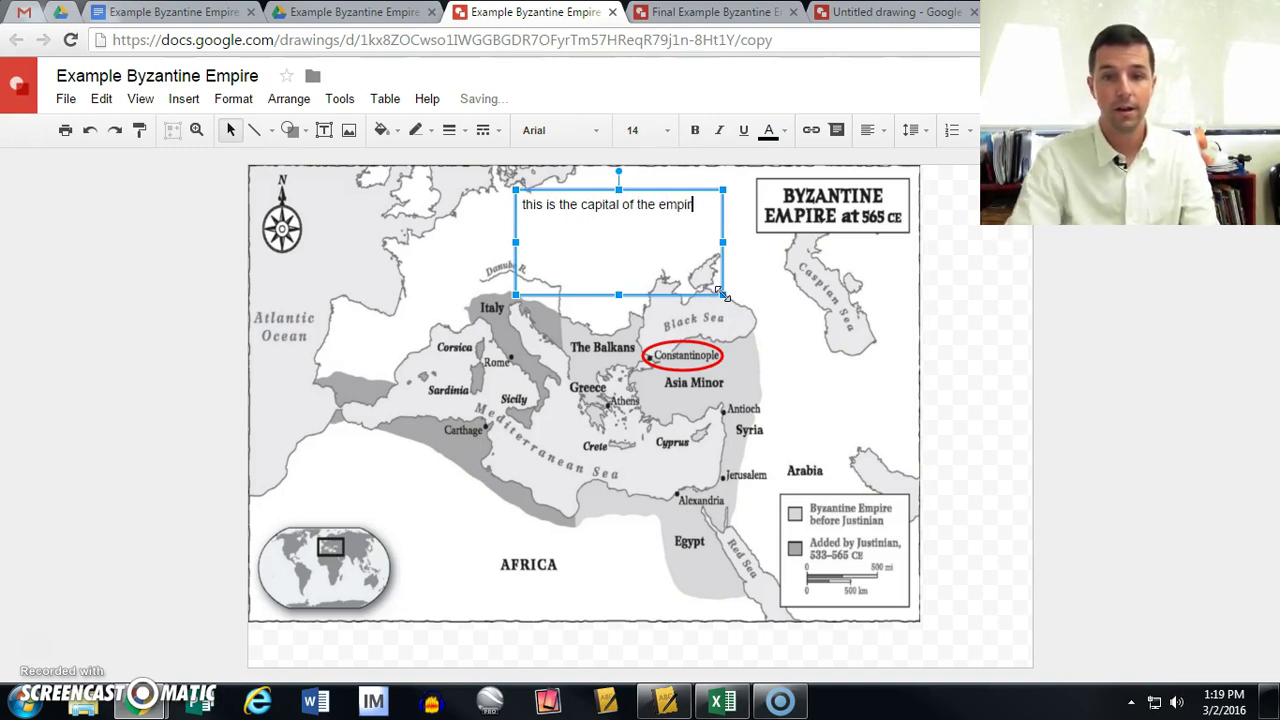
pyautogui.click(622, 292)
pyautogui.moveTo(618, 295); pyautogui.dragTo(640, 257)
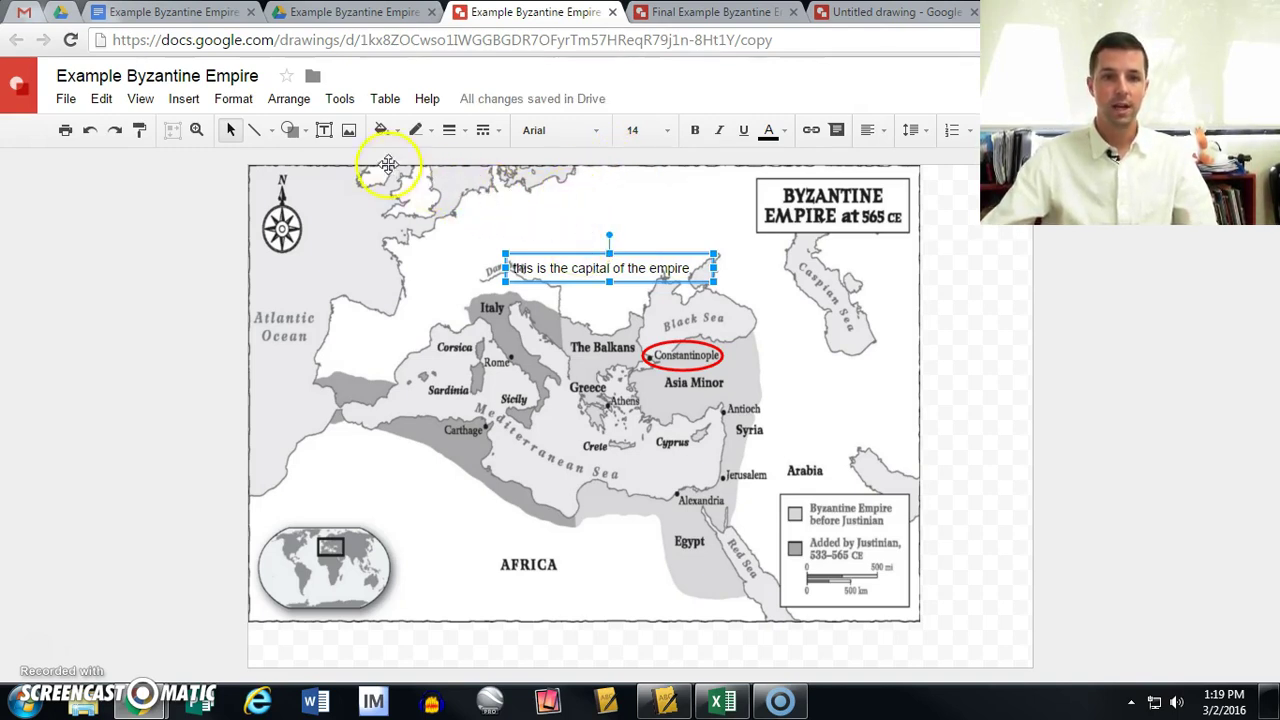
# Fill the caption box with cyan, made semi-transparent as custom colour #00ffff82.
pyautogui.click(390, 129)
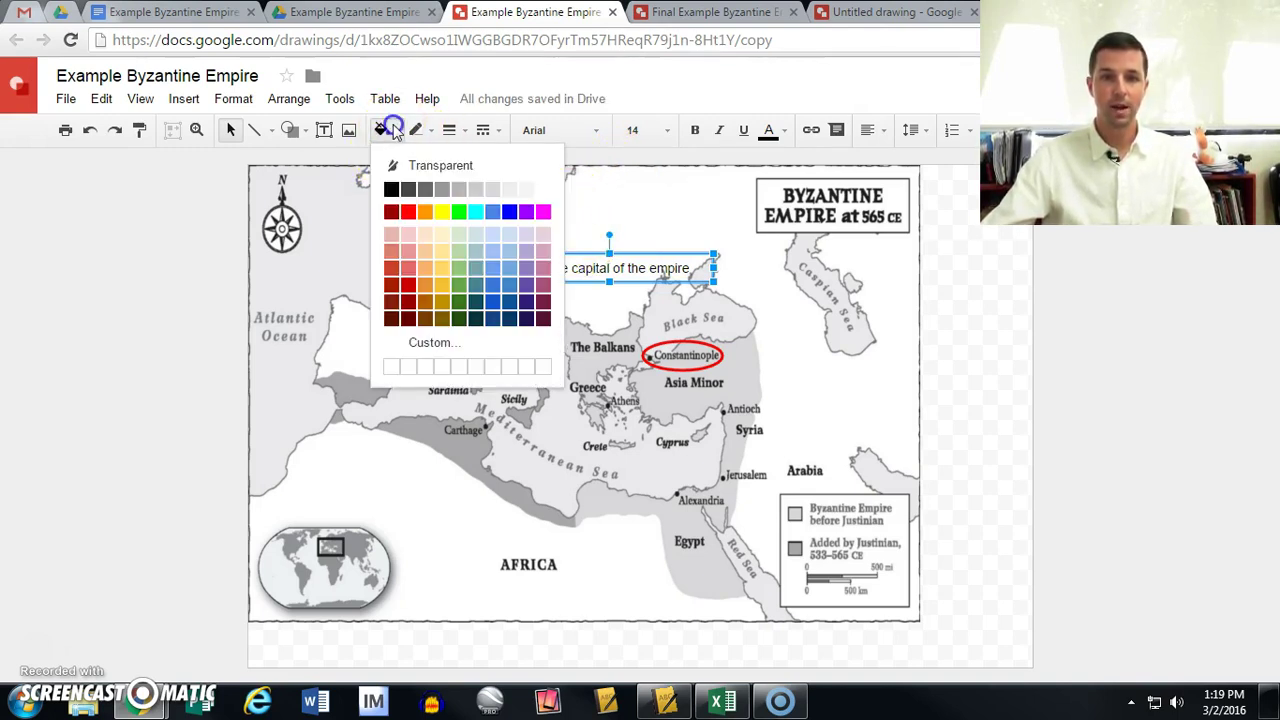
pyautogui.click(476, 211)
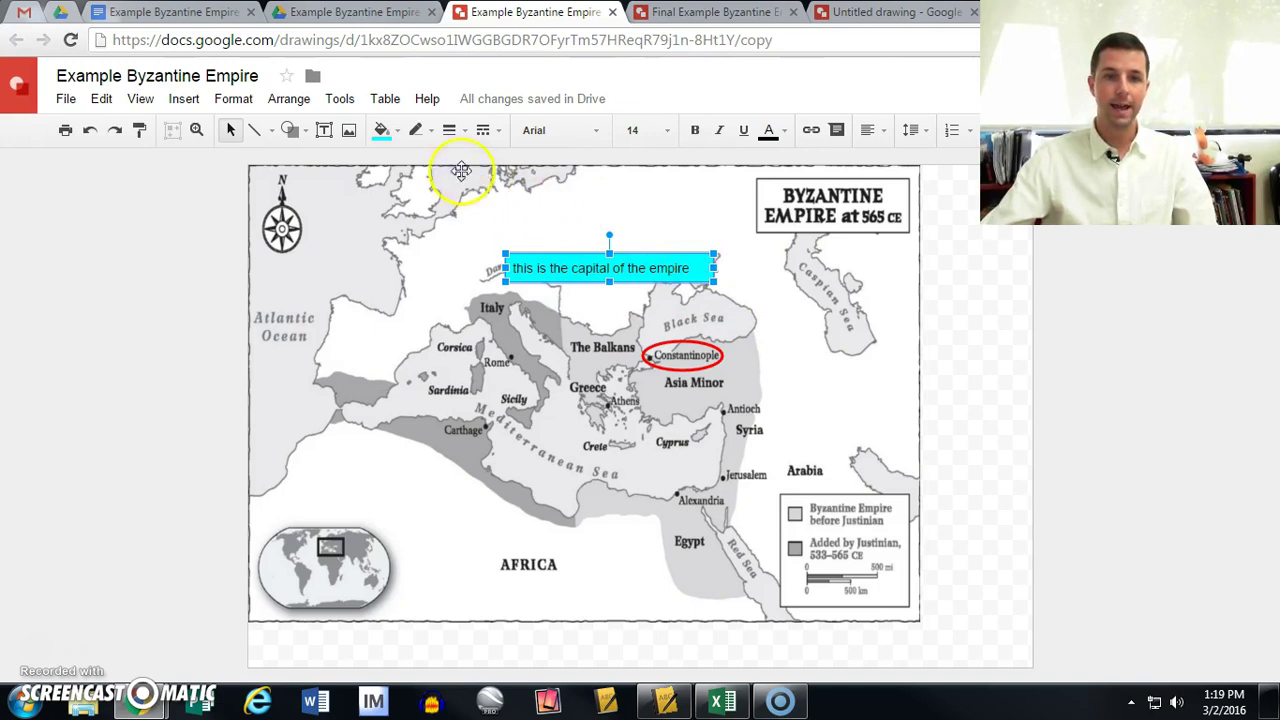
pyautogui.click(381, 130)
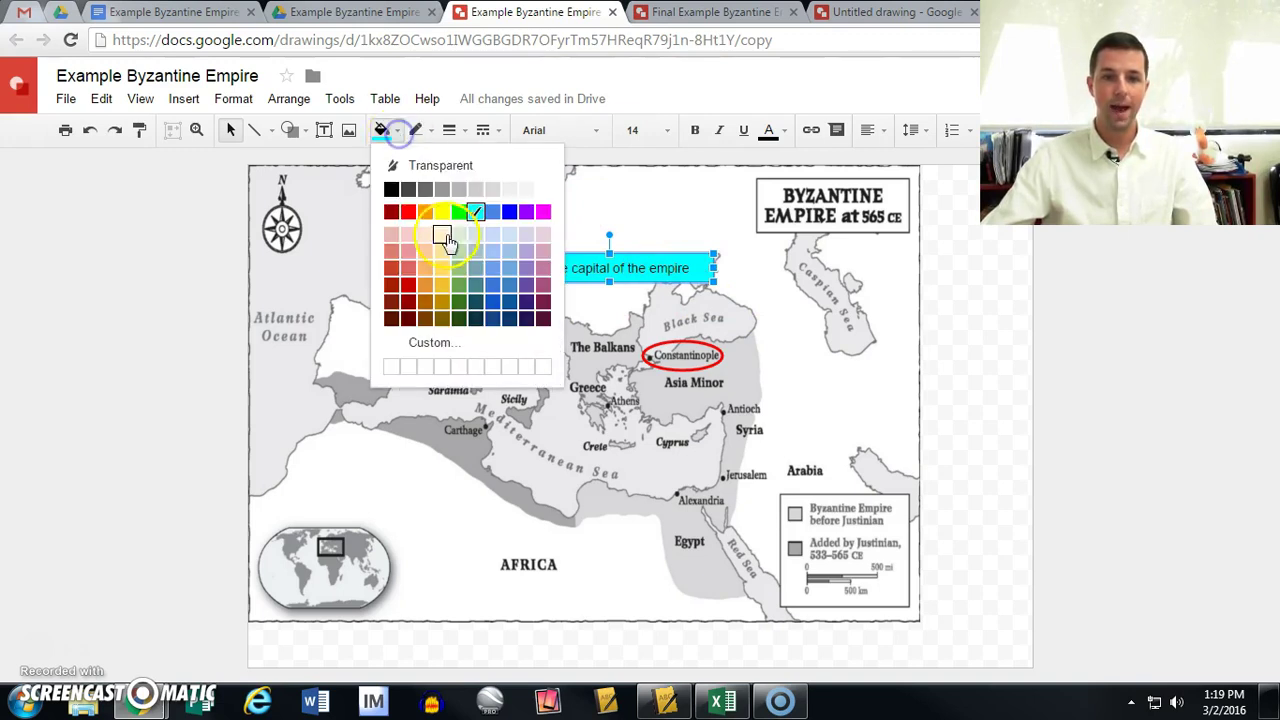
pyautogui.click(463, 343)
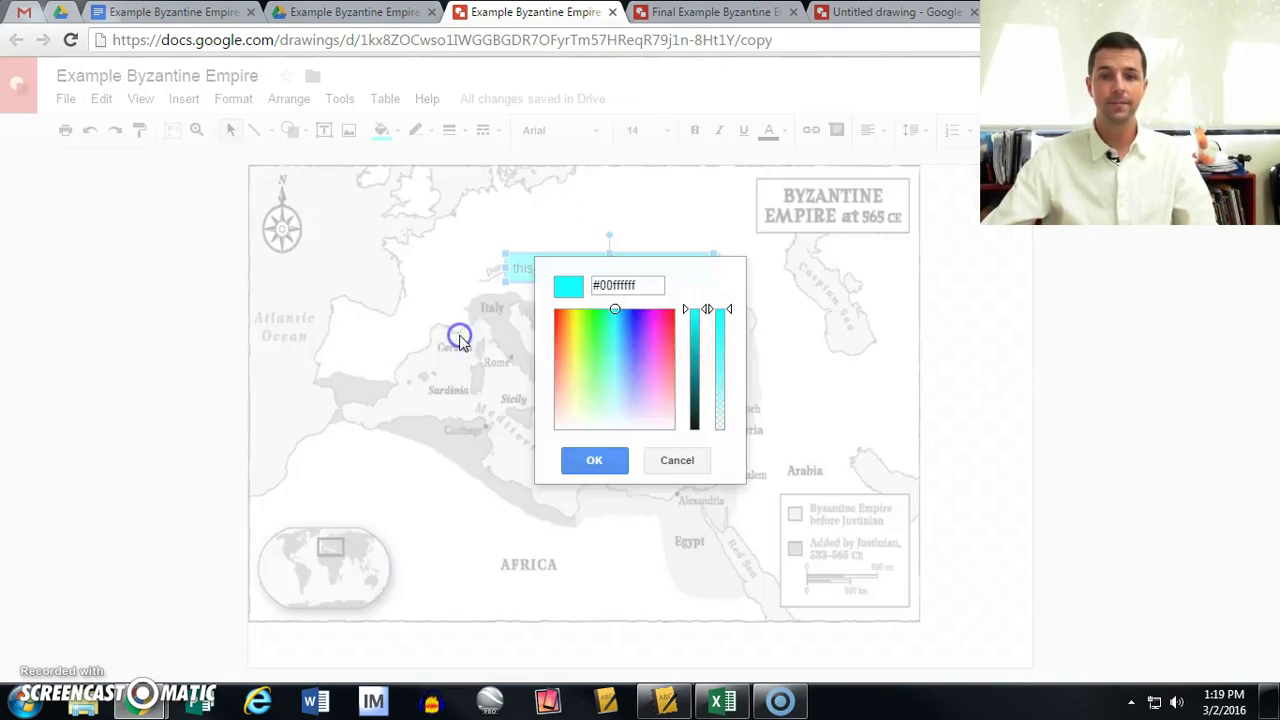
pyautogui.click(720, 367)
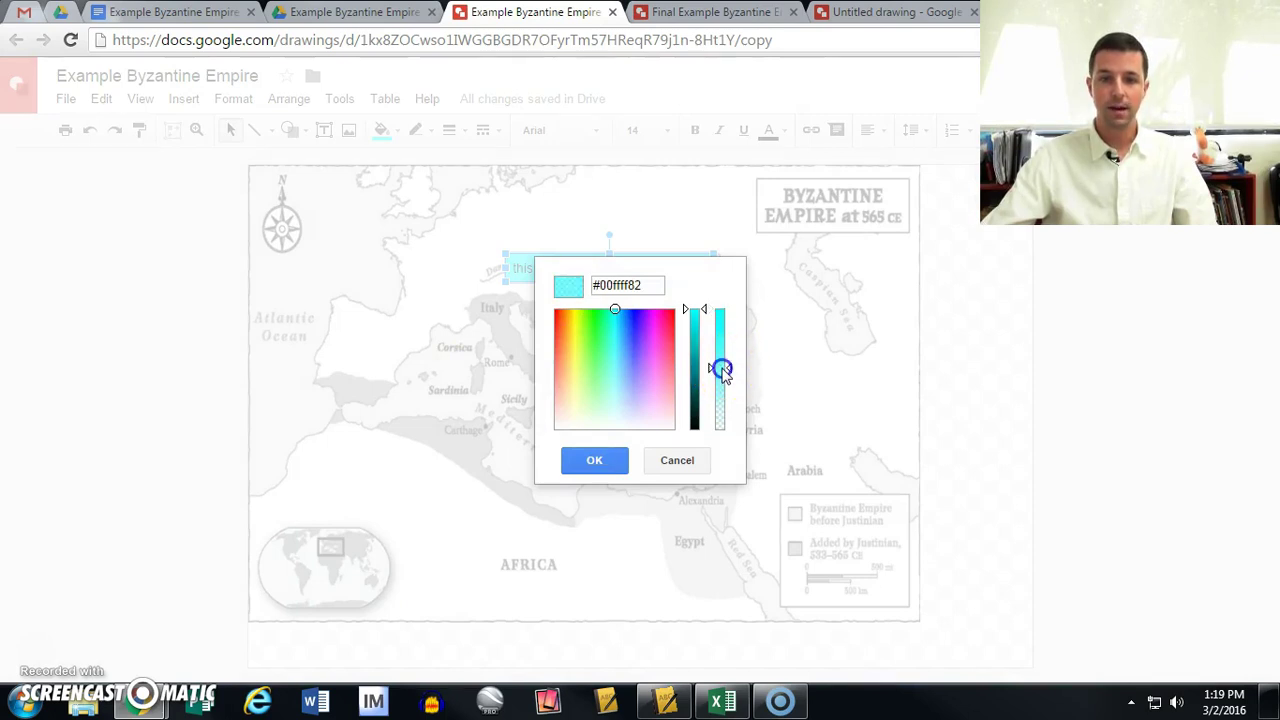
pyautogui.click(620, 456)
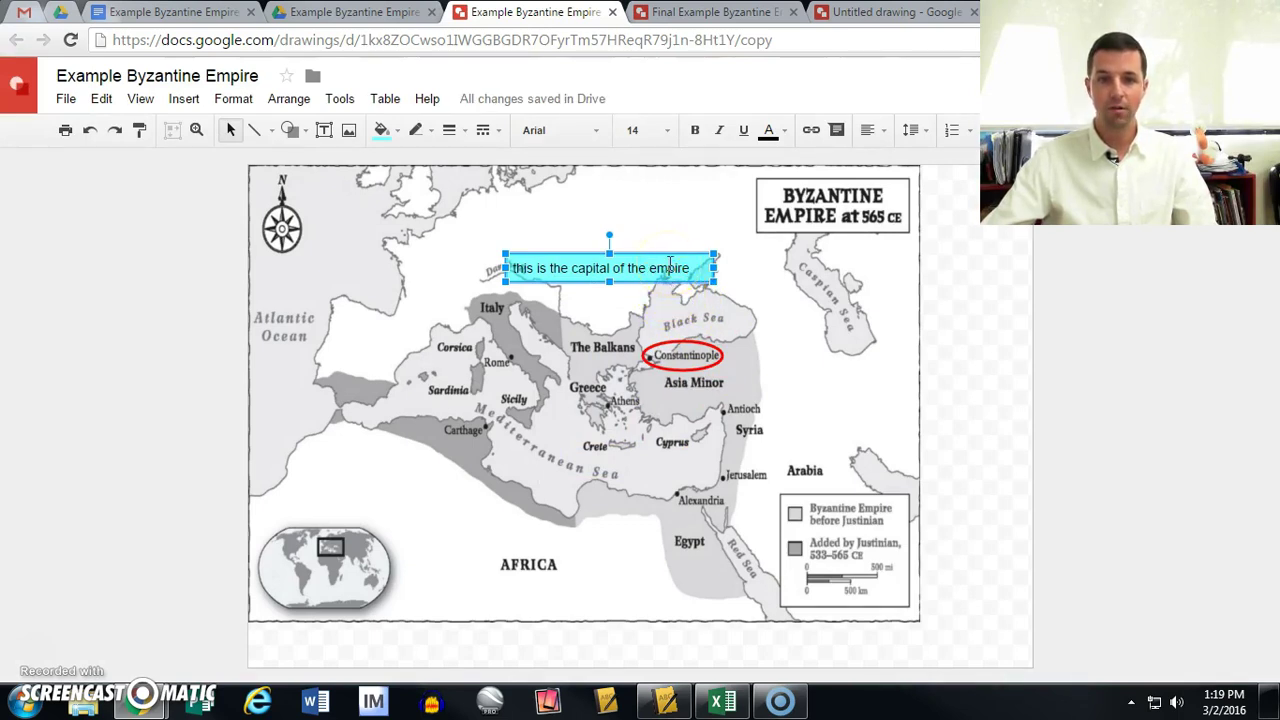
# Draw an arrow from the caption box down to the circled Constantinople.
pyautogui.click(706, 218)
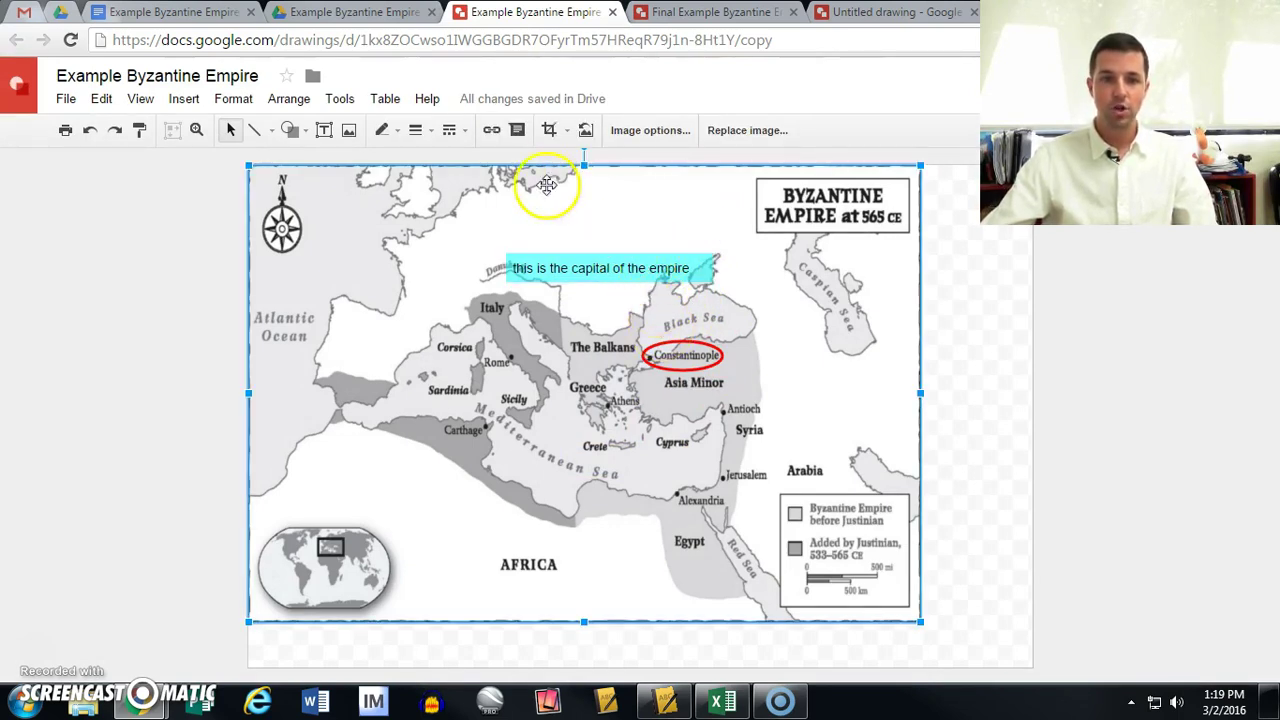
pyautogui.click(270, 130)
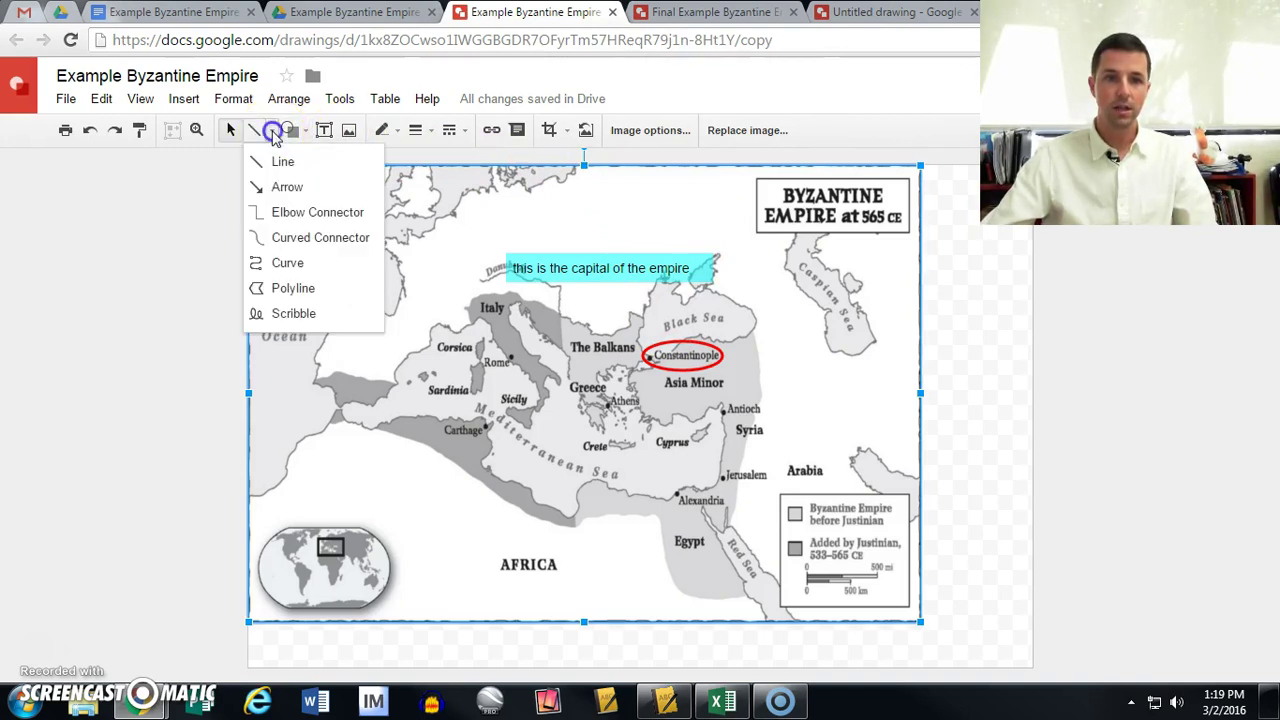
pyautogui.click(288, 187)
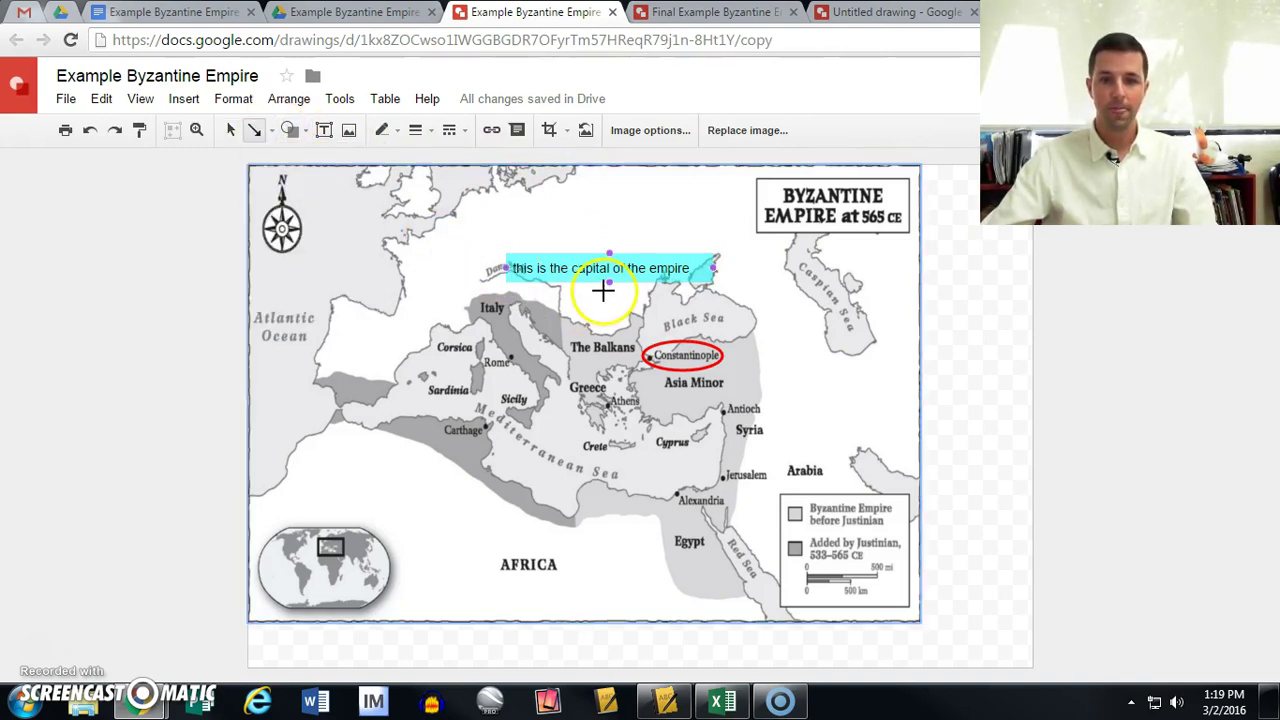
pyautogui.moveTo(607, 282)
pyautogui.mouseDown()
pyautogui.moveTo(605, 296)
pyautogui.moveTo(603, 263)
pyautogui.moveTo(683, 318)
pyautogui.moveTo(661, 340)
pyautogui.mouseUp()
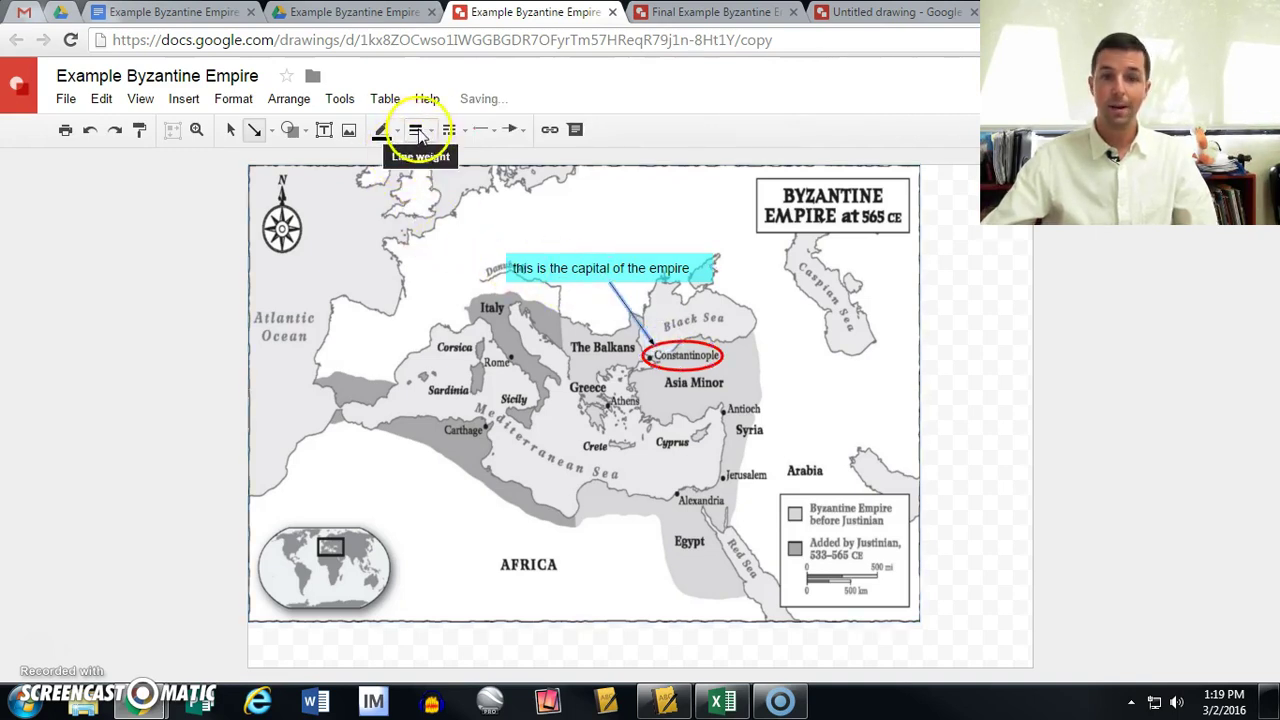
# Make the arrow cyan with a 3px line weight.
pyautogui.click(385, 130)
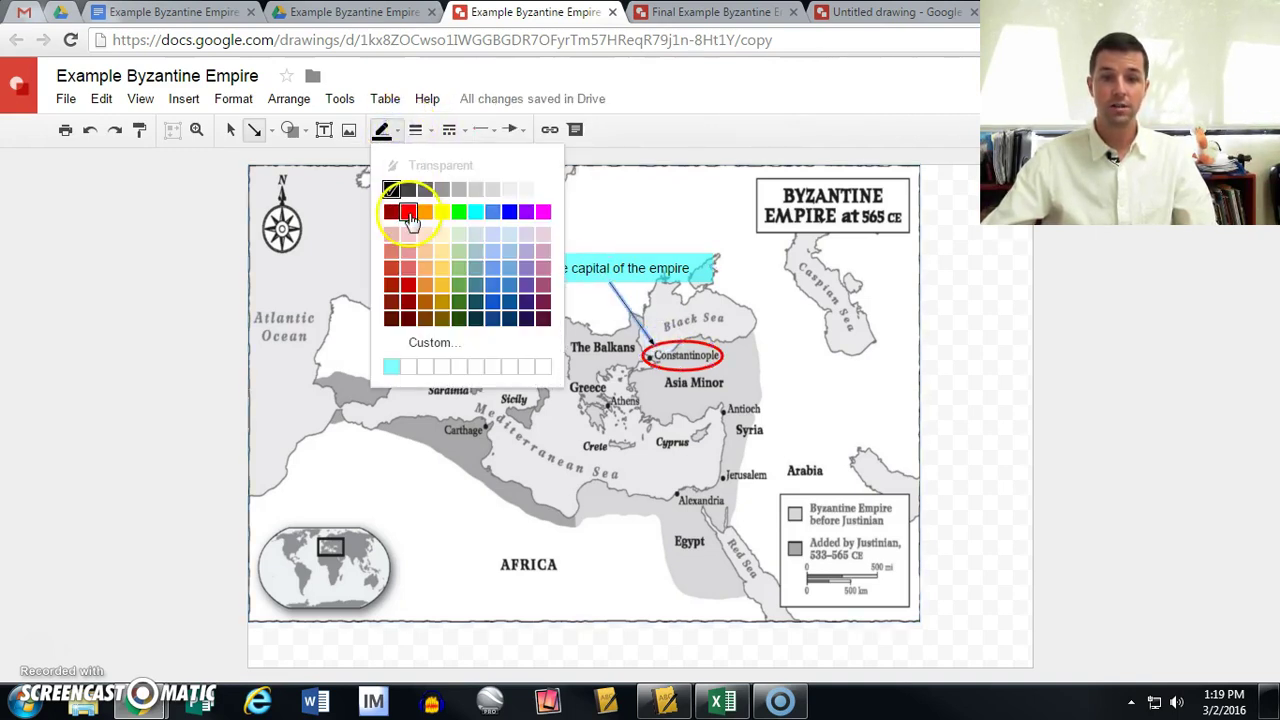
pyautogui.click(476, 212)
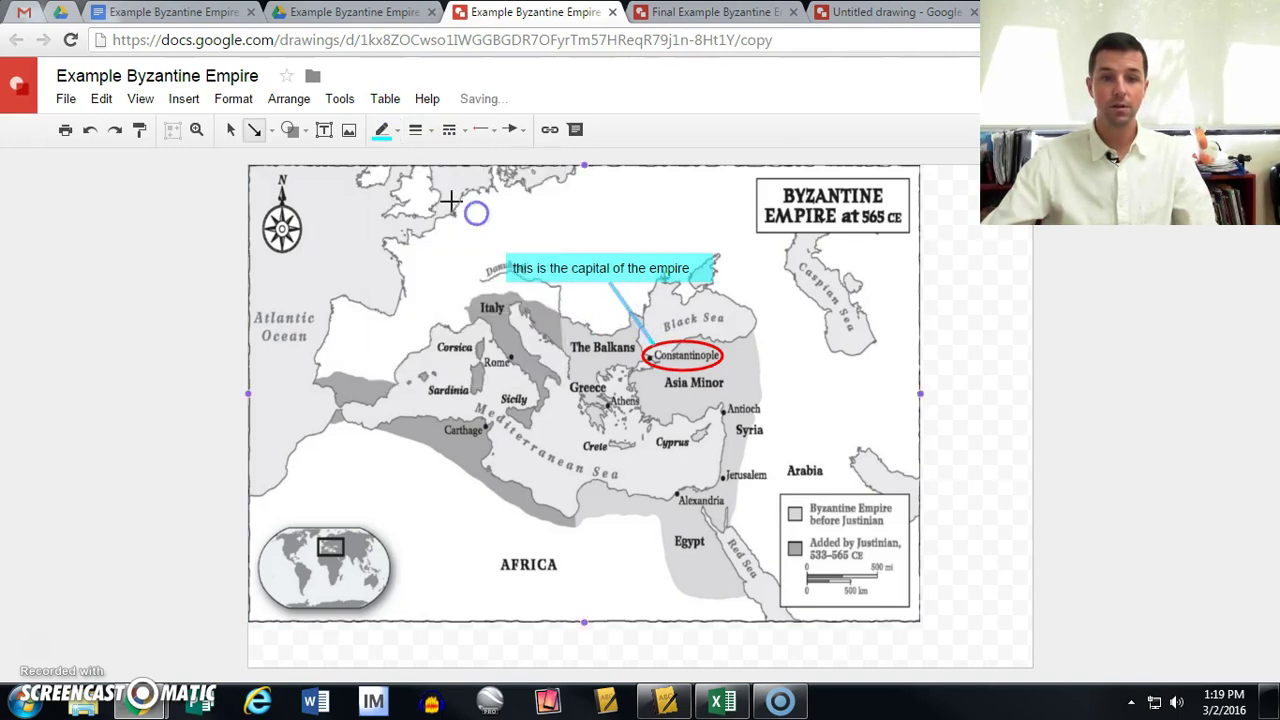
pyautogui.click(416, 129)
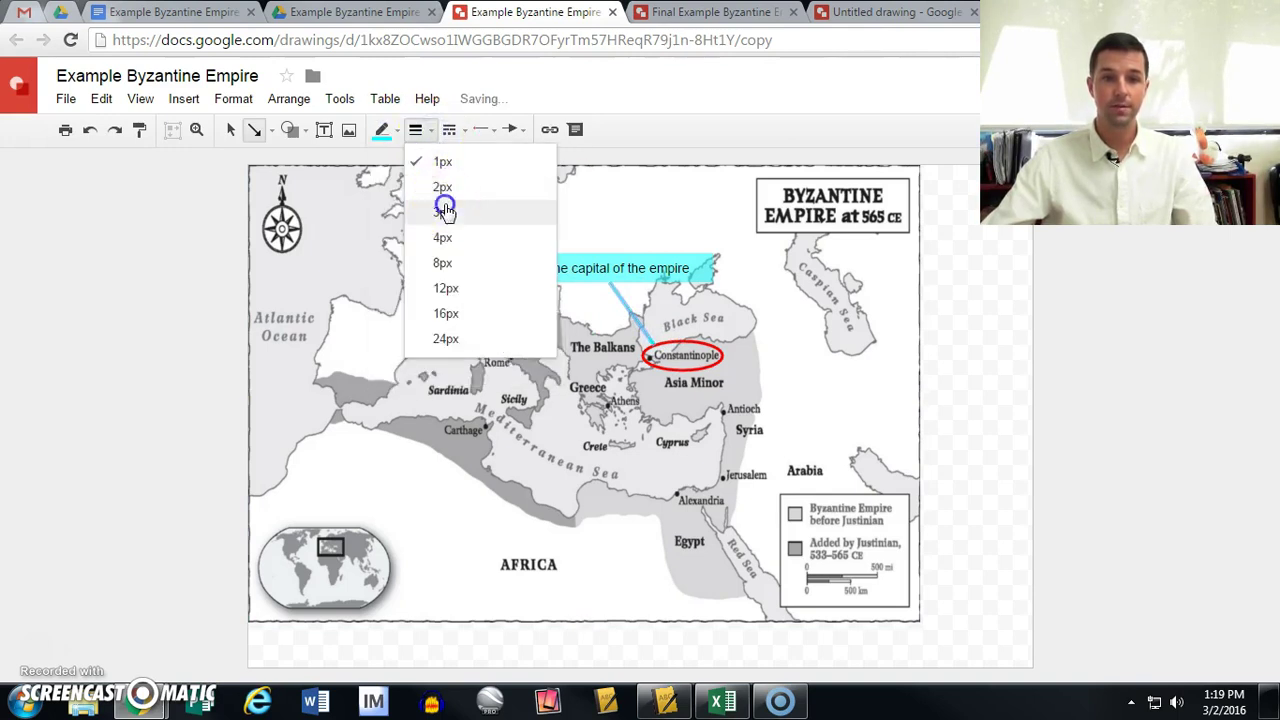
pyautogui.click(444, 210)
pyautogui.moveTo(571, 214); pyautogui.dragTo(660, 305)
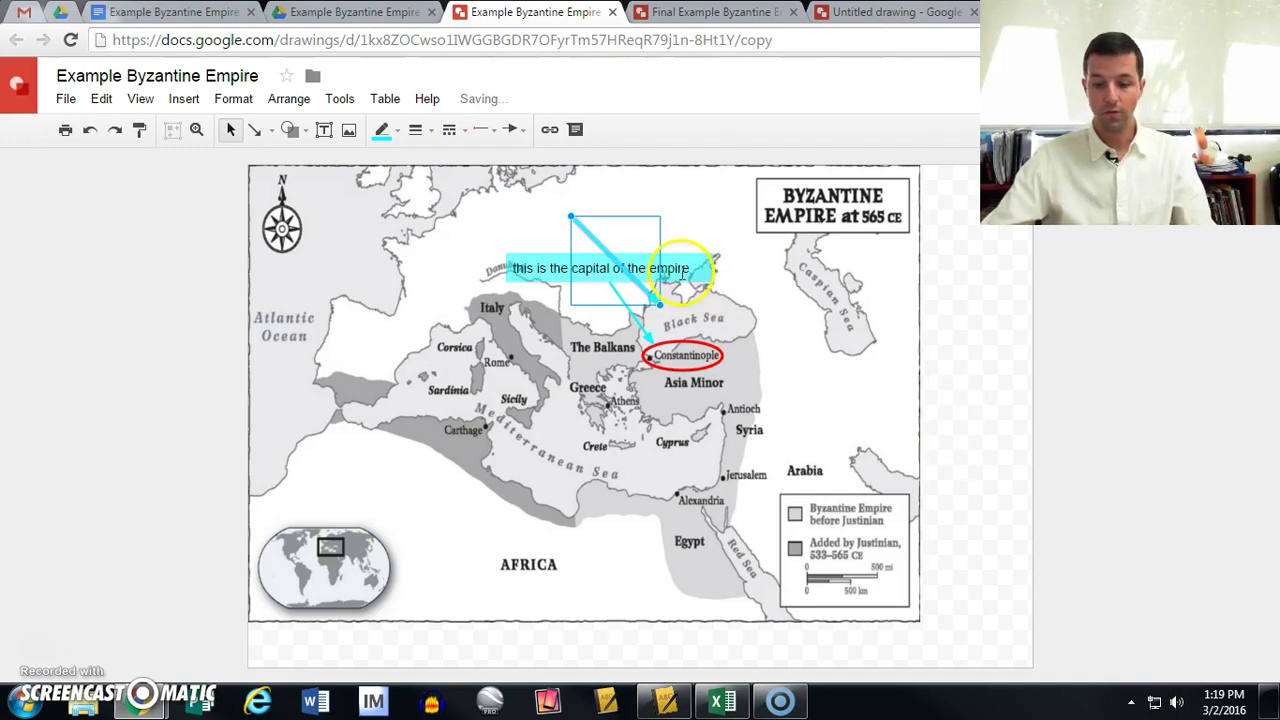
# Delete the stray extra line so only the cyan arrow to Constantinople remains.
pyautogui.press('Delete')
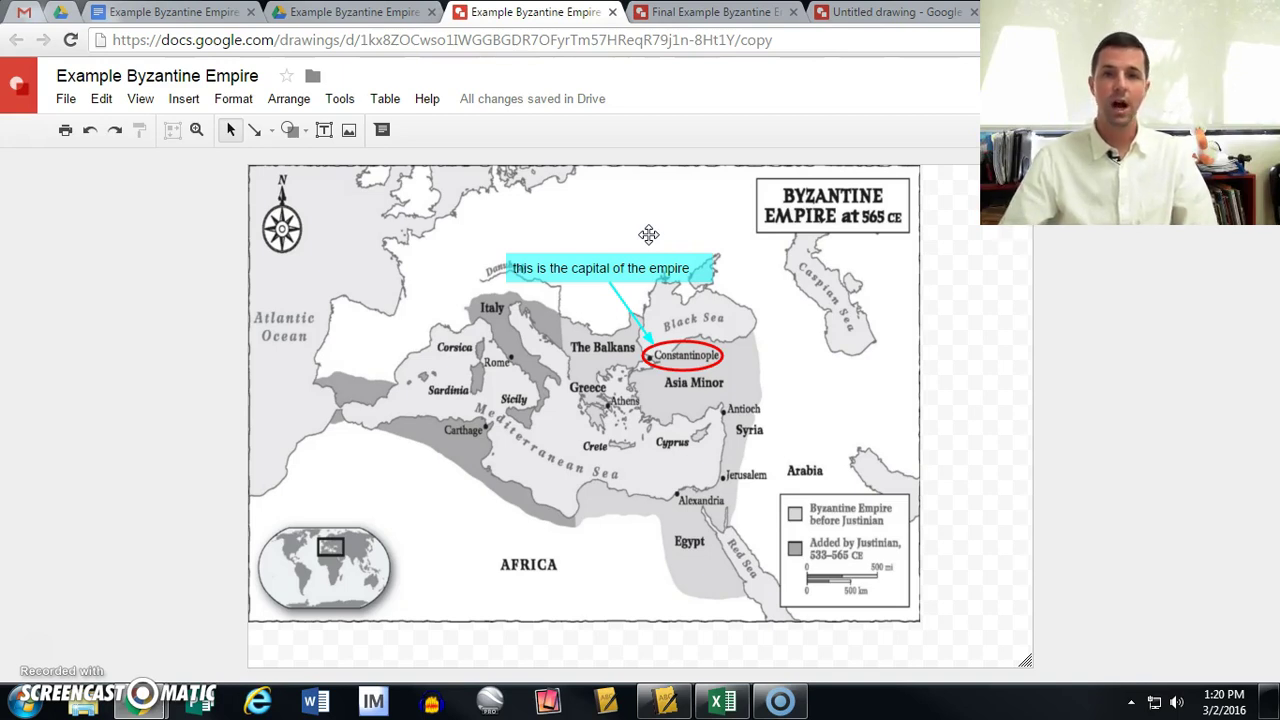
pyautogui.click(734, 222)
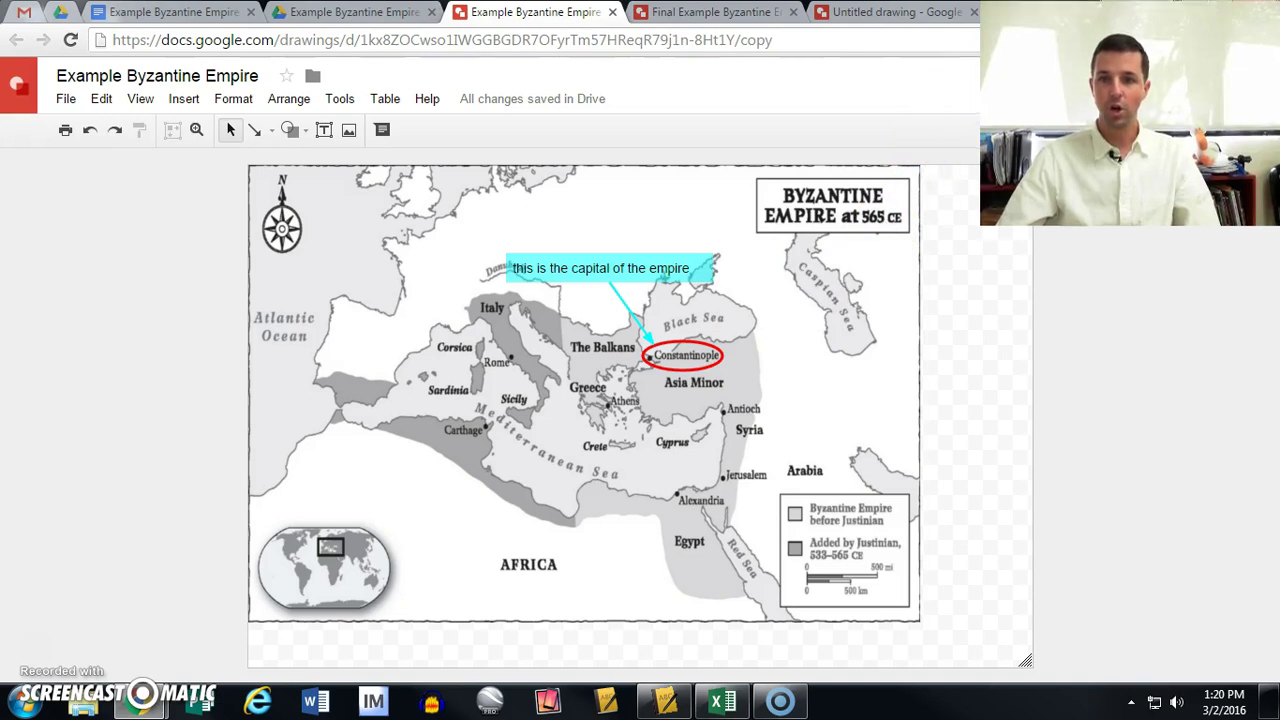
# In a new tab, search Google Images for 'silk road map'.
pyautogui.click(1003, 11)
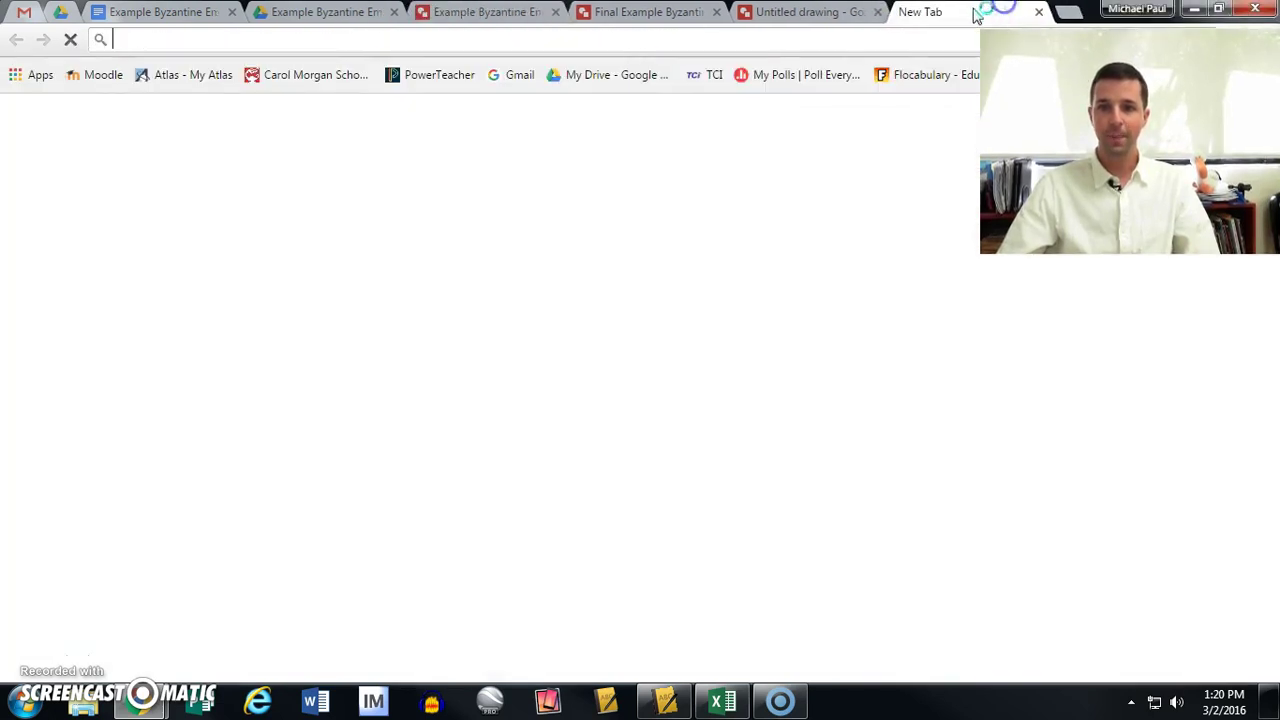
pyautogui.write('silk road map')
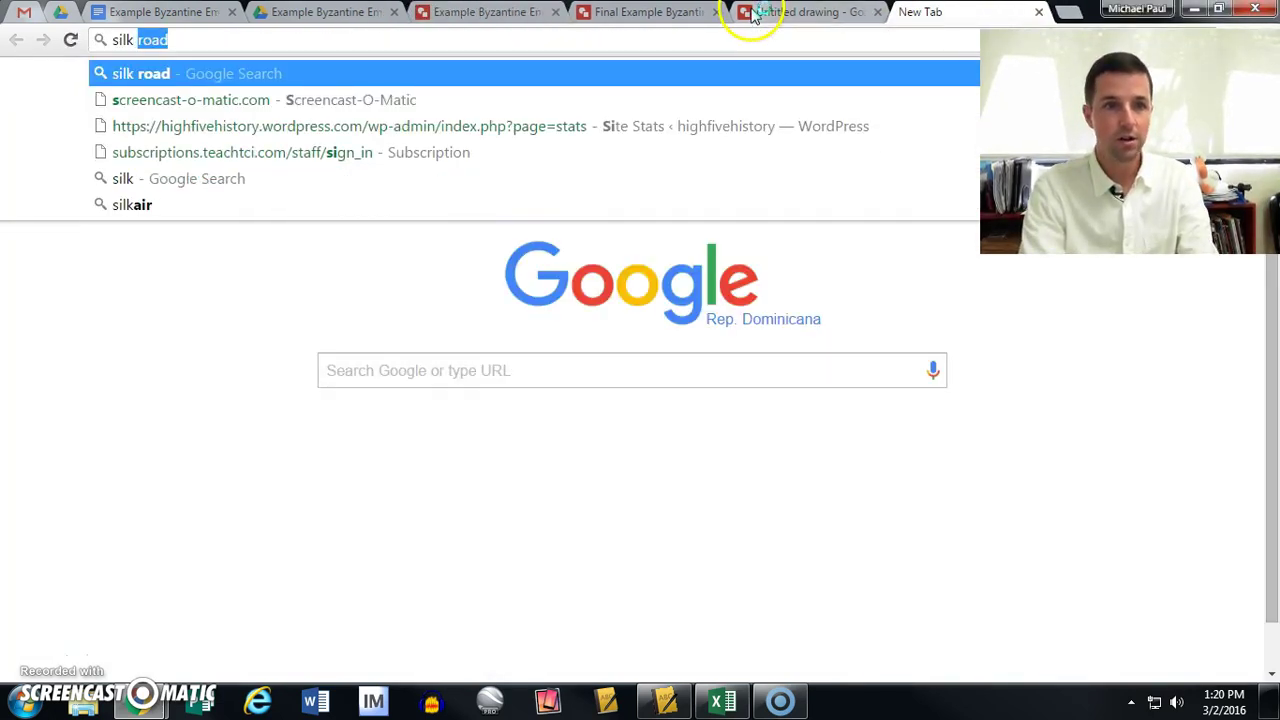
pyautogui.press('Return')
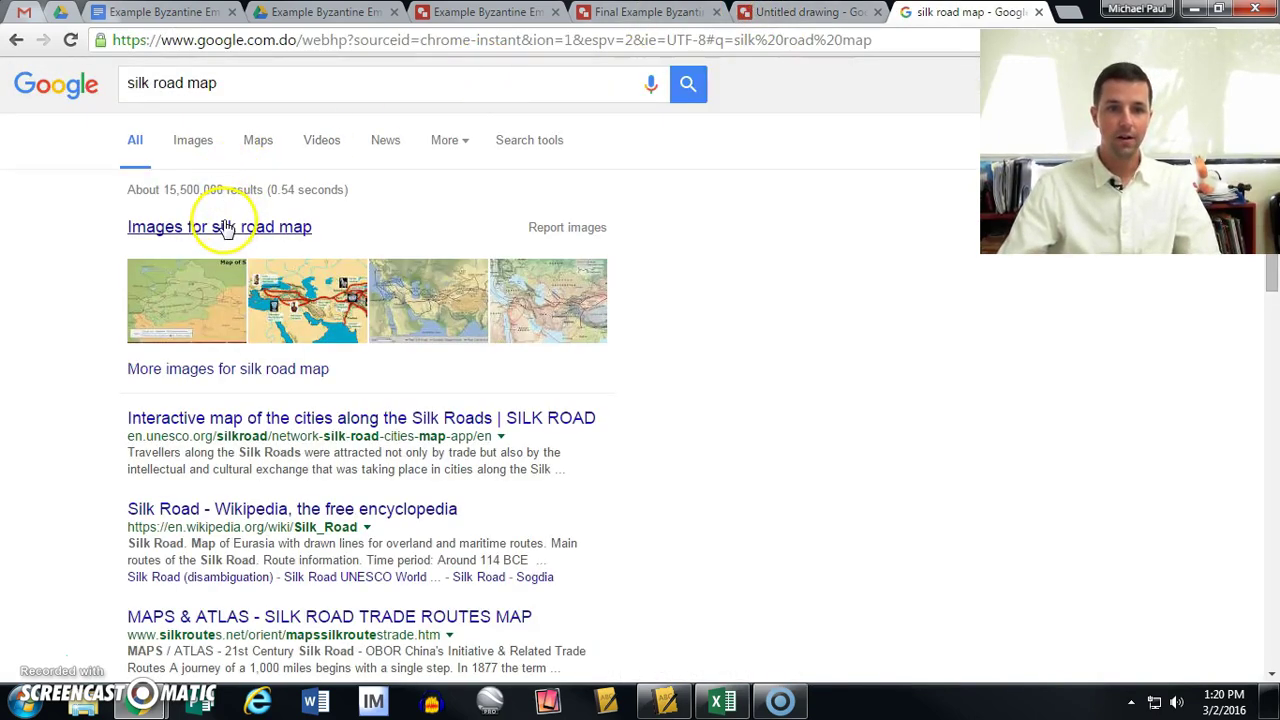
pyautogui.click(225, 222)
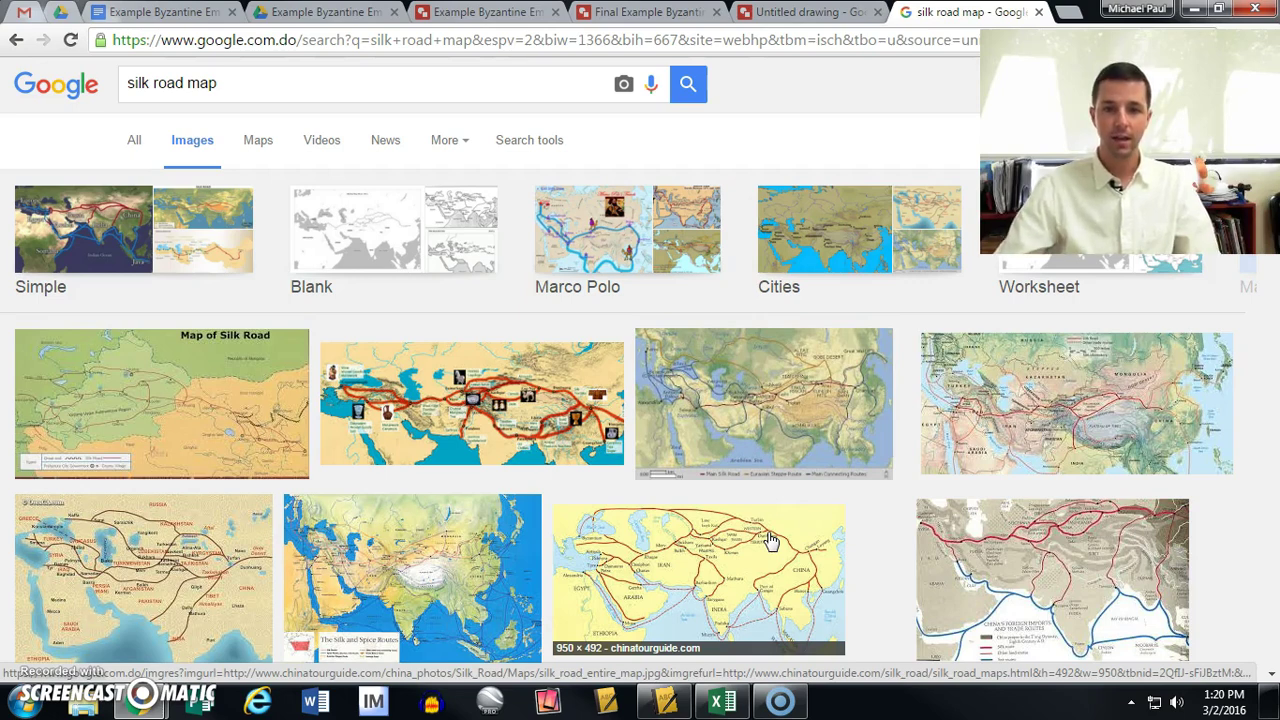
# Copy the silkroutes Silk Road map image and go back to the Byzantine Empire drawing.
pyautogui.click(490, 413)
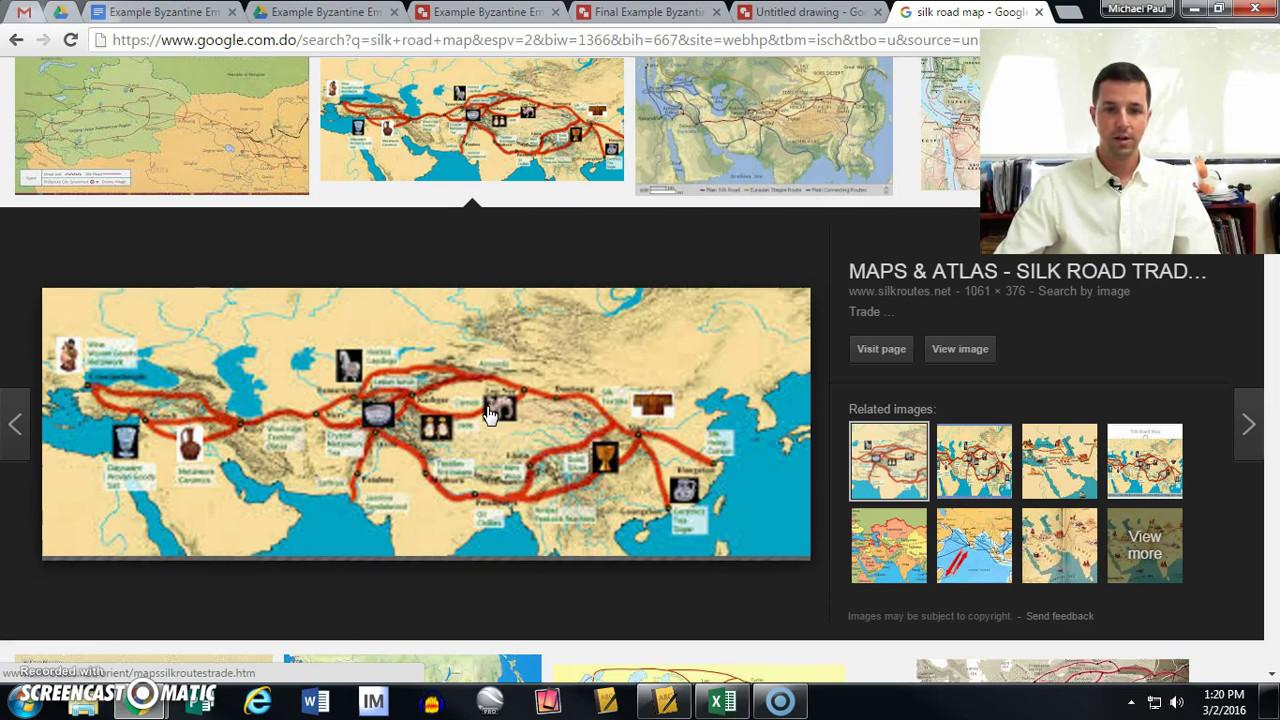
pyautogui.rightClick(490, 413)
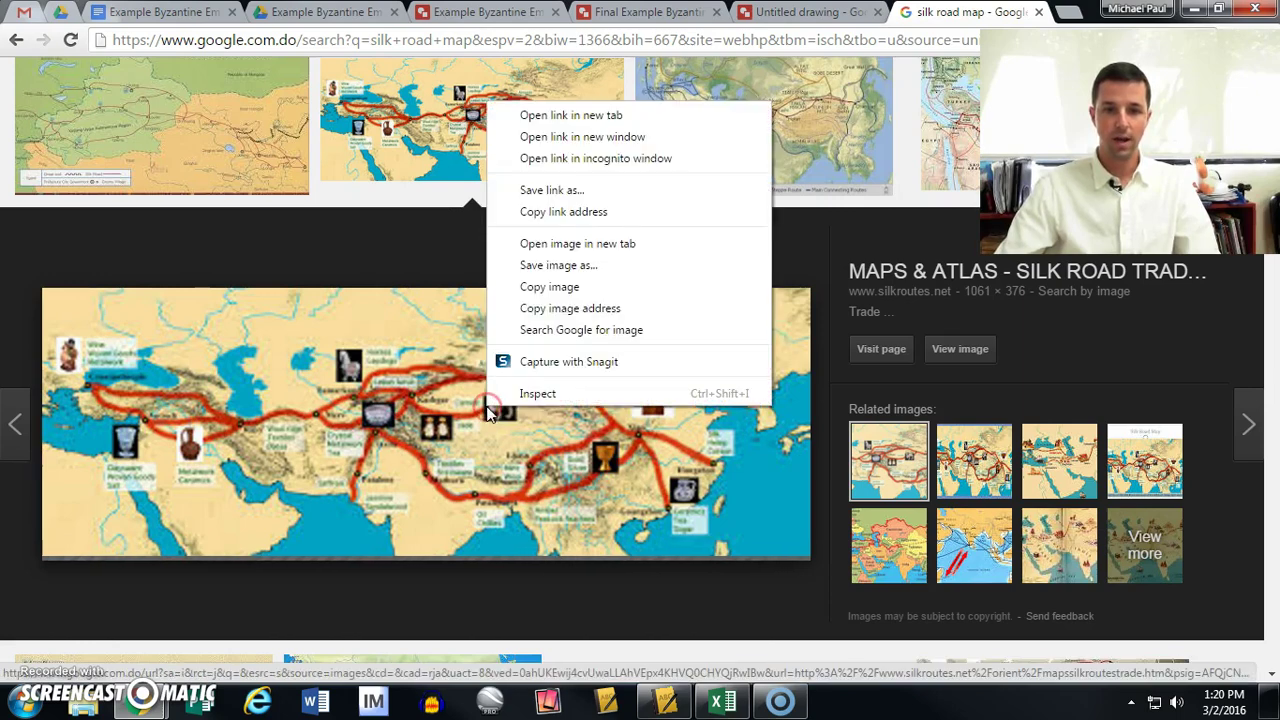
pyautogui.click(565, 287)
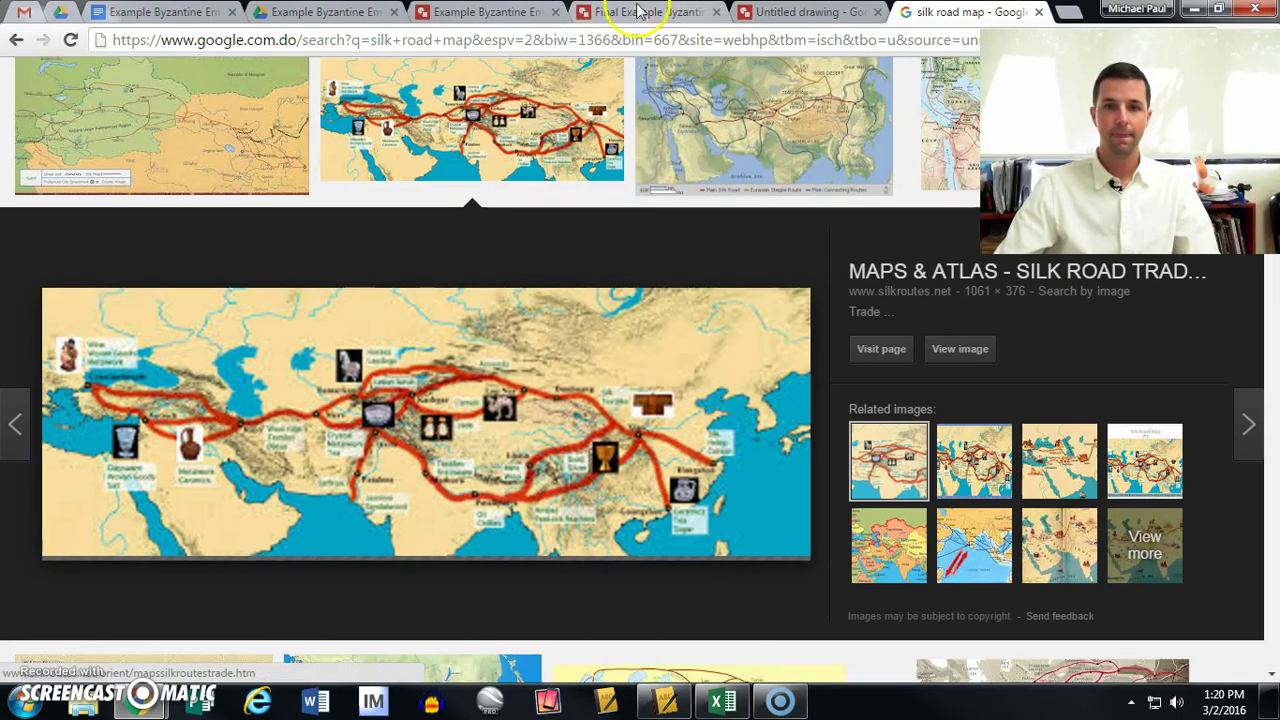
pyautogui.click(506, 10)
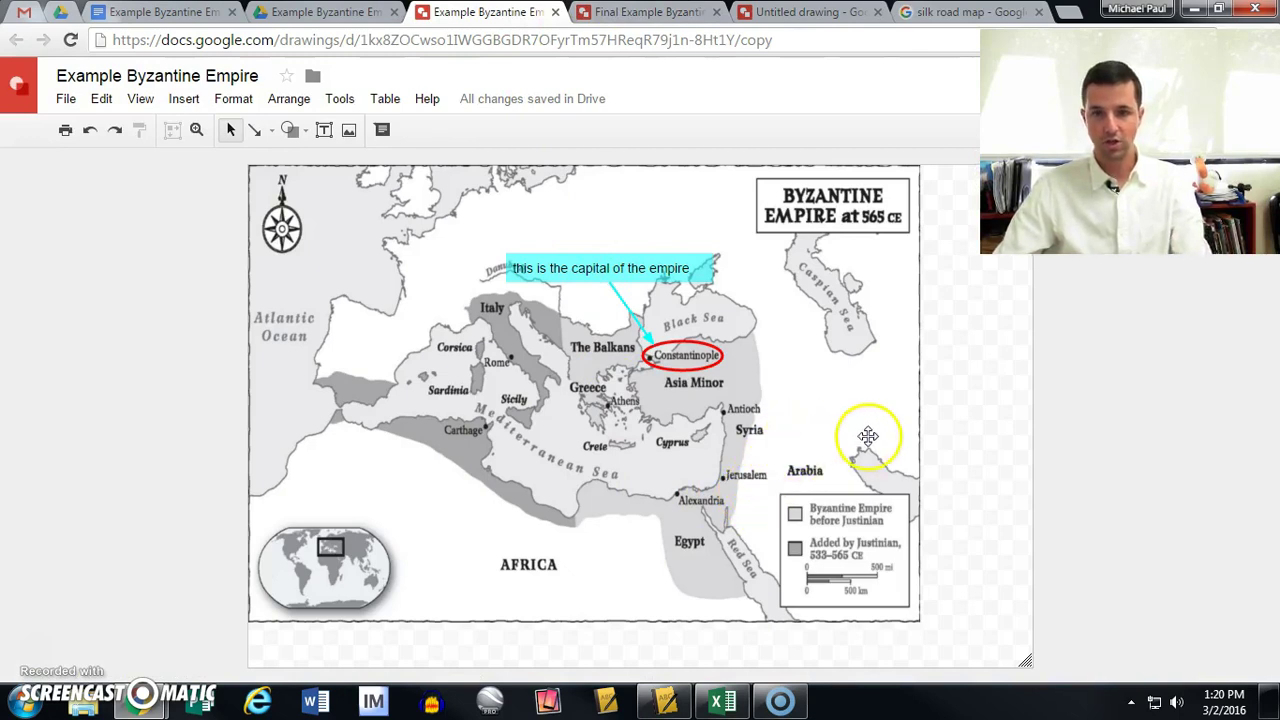
# Paste the Silk Road map, enlarge it, and place it right of the Byzantine map.
pyautogui.hotkey('ctrl', 'v')
pyautogui.moveTo(712, 416); pyautogui.dragTo(1152, 405)
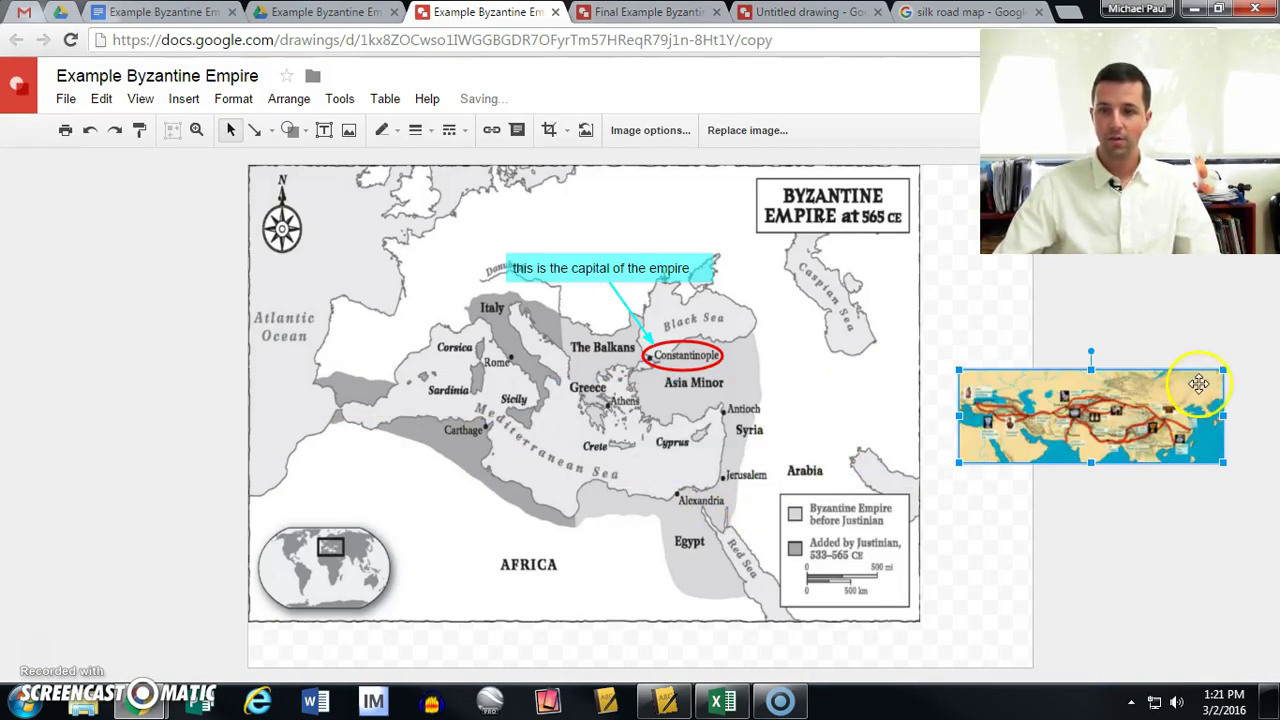
pyautogui.moveTo(1225, 368); pyautogui.dragTo(1237, 343)
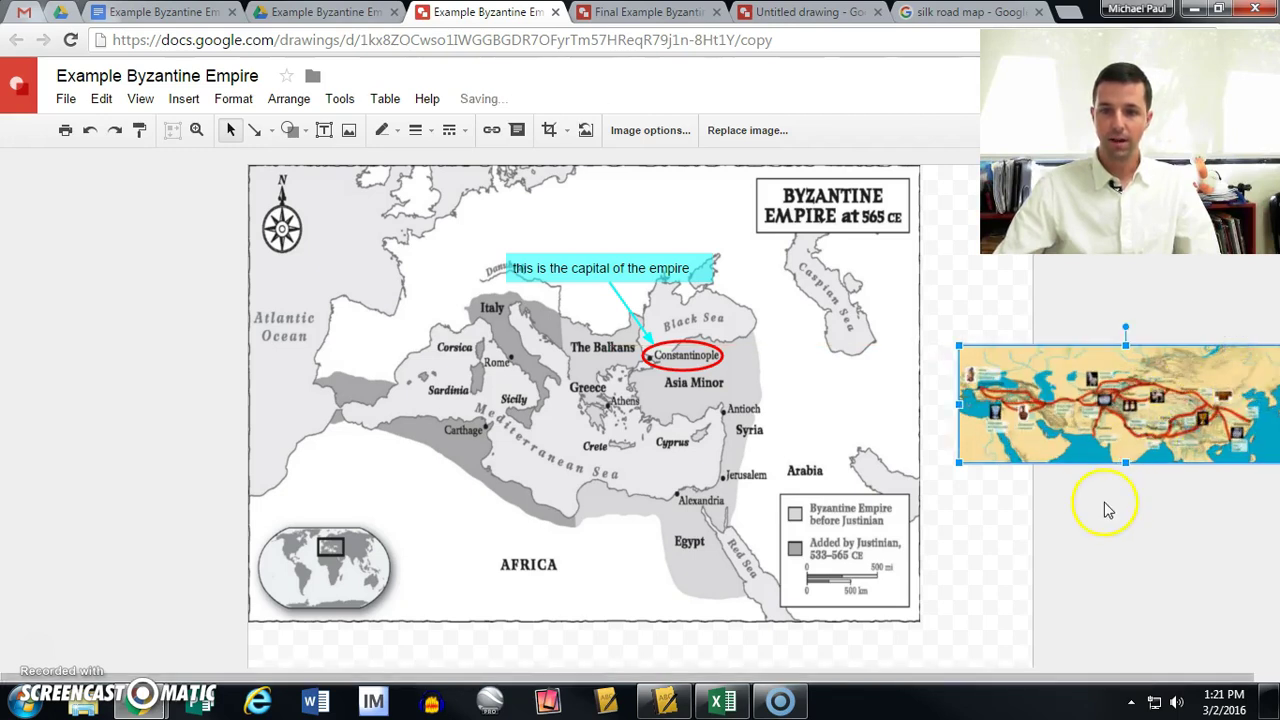
pyautogui.moveTo(1095, 453); pyautogui.dragTo(1034, 405)
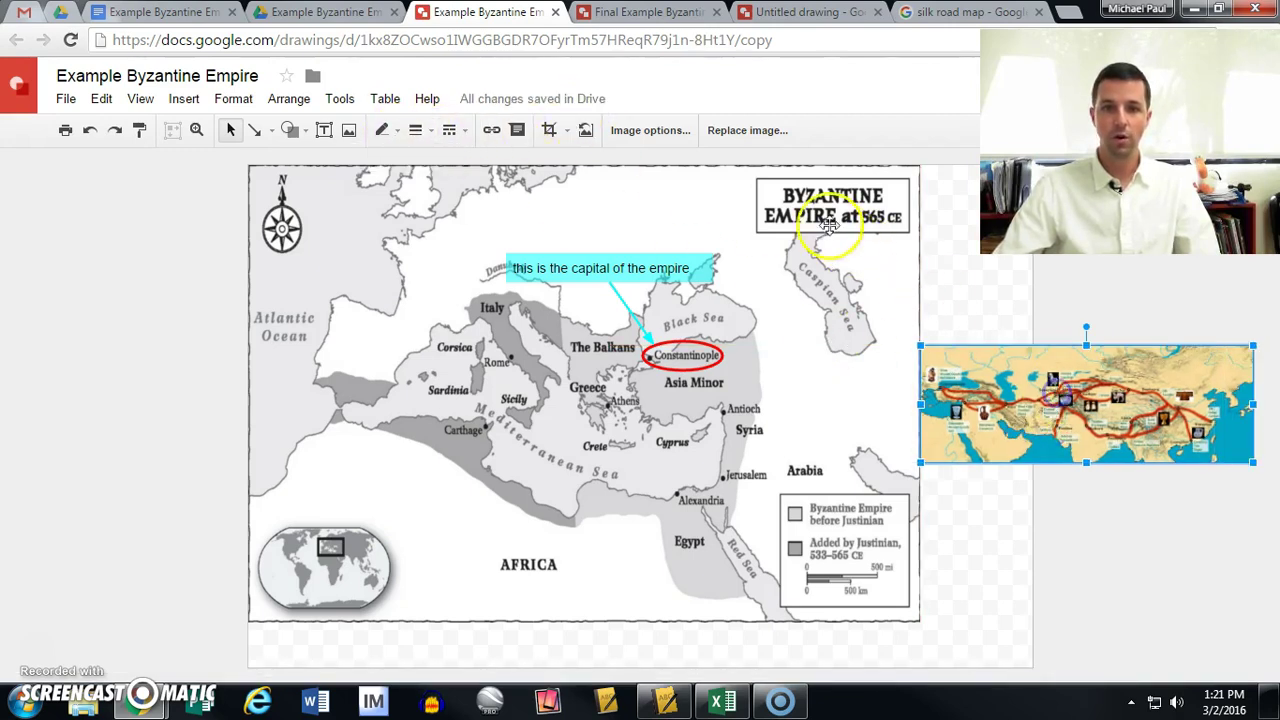
# Raise the map's transparency in Image options and position it overlapping the Byzantine map's eastern edge.
pyautogui.click(650, 131)
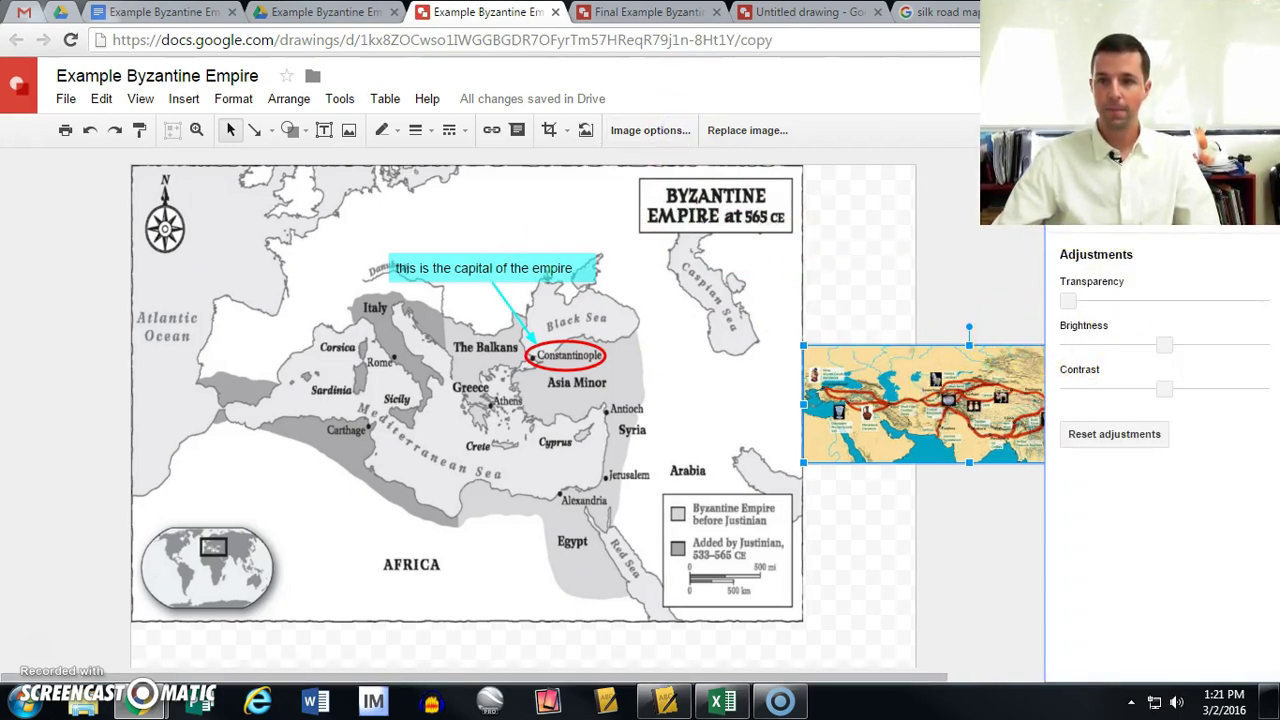
pyautogui.moveTo(1069, 301); pyautogui.dragTo(1210, 300)
pyautogui.moveTo(1003, 389); pyautogui.dragTo(783, 385)
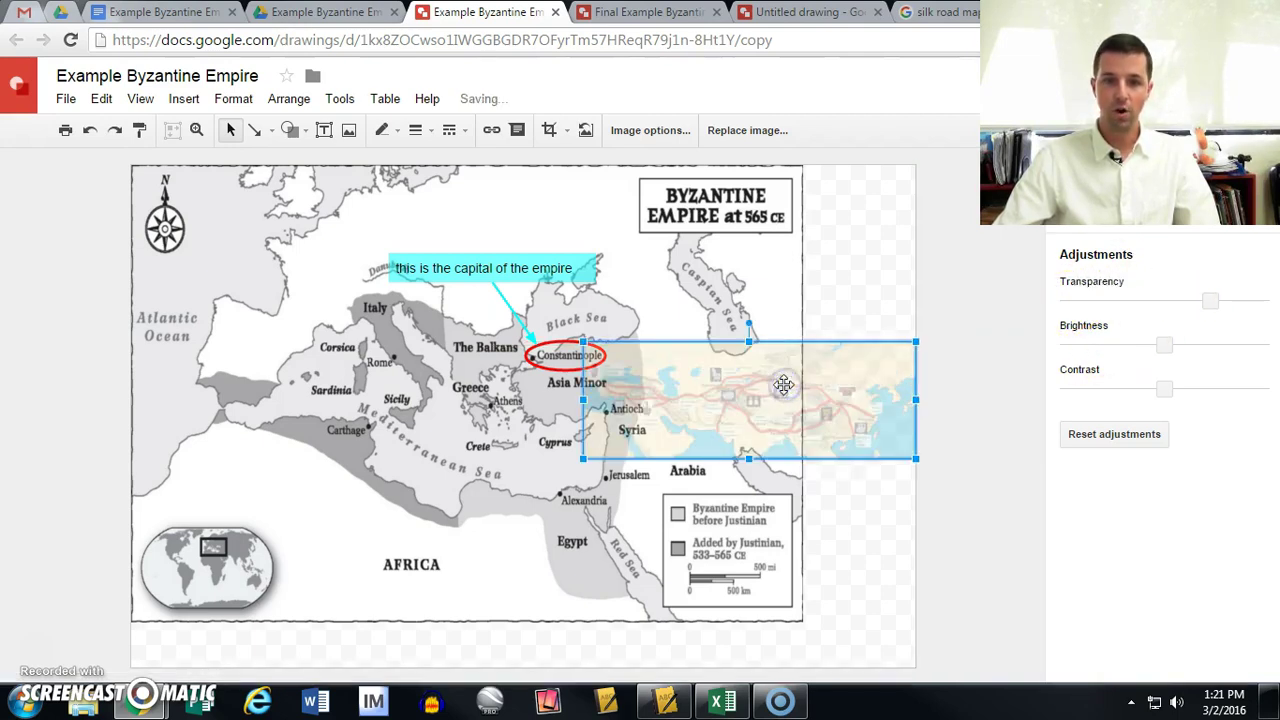
pyautogui.click(683, 343)
pyautogui.click(636, 395)
pyautogui.moveTo(636, 395); pyautogui.dragTo(857, 369)
pyautogui.moveTo(784, 350)
pyautogui.mouseDown()
pyautogui.moveTo(748, 349)
pyautogui.moveTo(803, 352)
pyautogui.mouseUp()
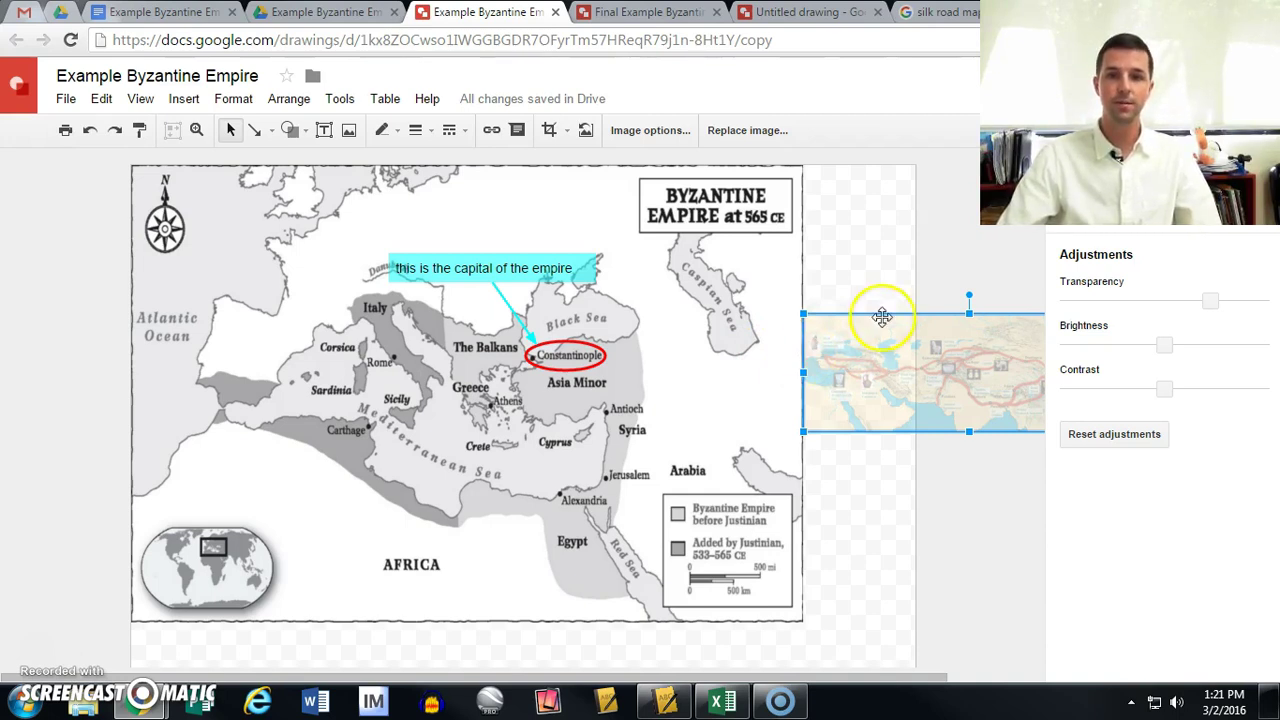
pyautogui.click(878, 268)
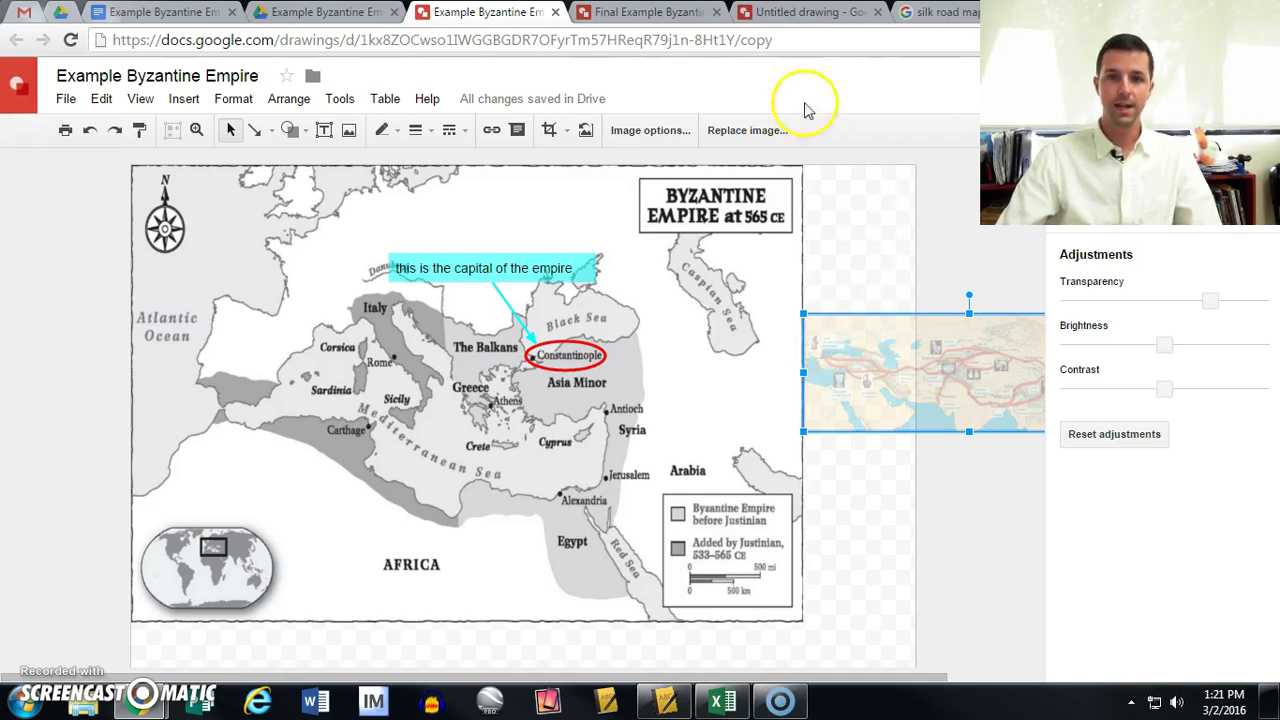
# Switch to the 'Final Example Byzantine Empire' tab to view the completed annotations.
pyautogui.click(650, 12)
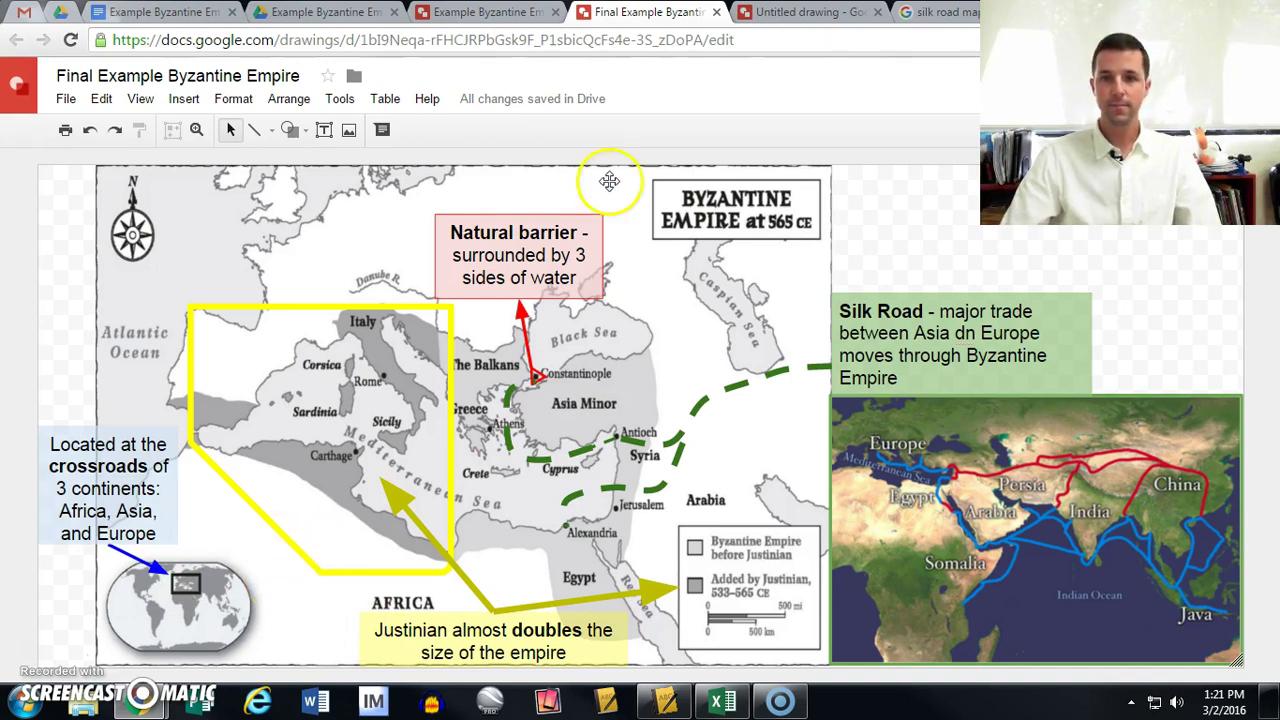
# Switch to the 'Untitled drawing' tab with the Visual, Written and Map Source sections.
pyautogui.click(760, 12)
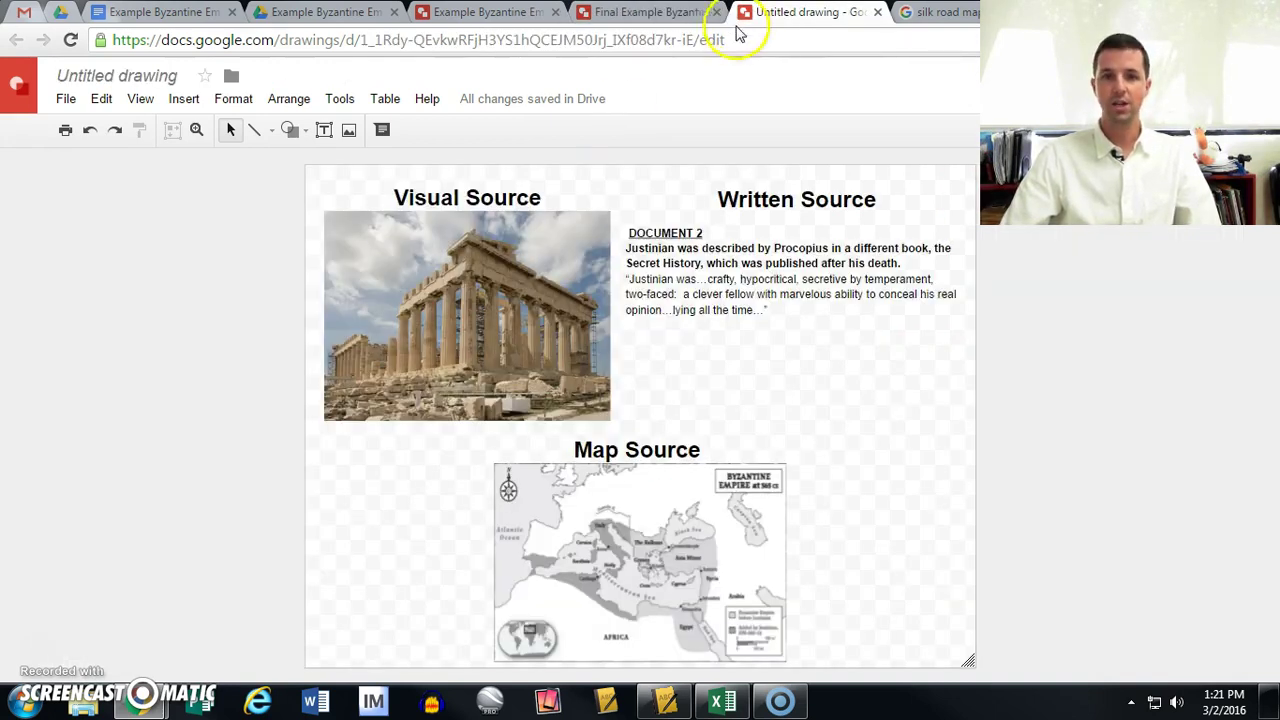